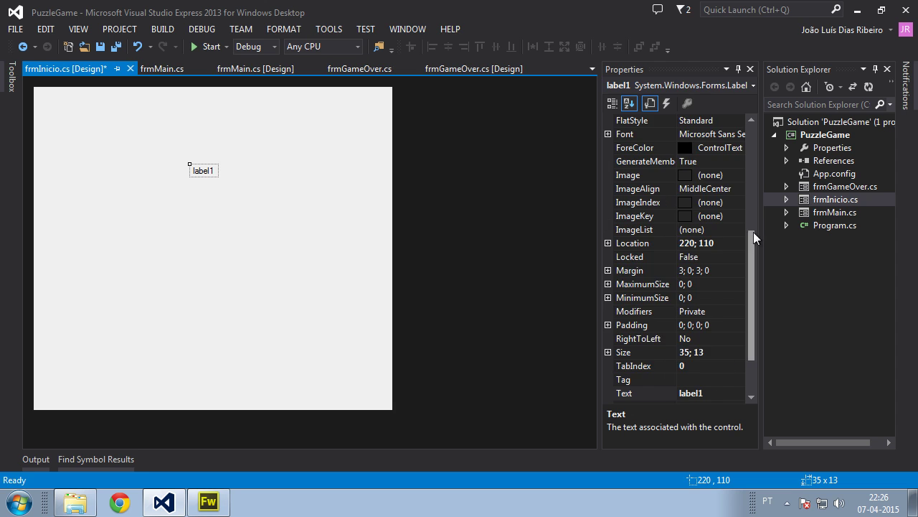
- Turn off AutoSize for label1 on the frmInicio form and clear its Text
click(751, 244)
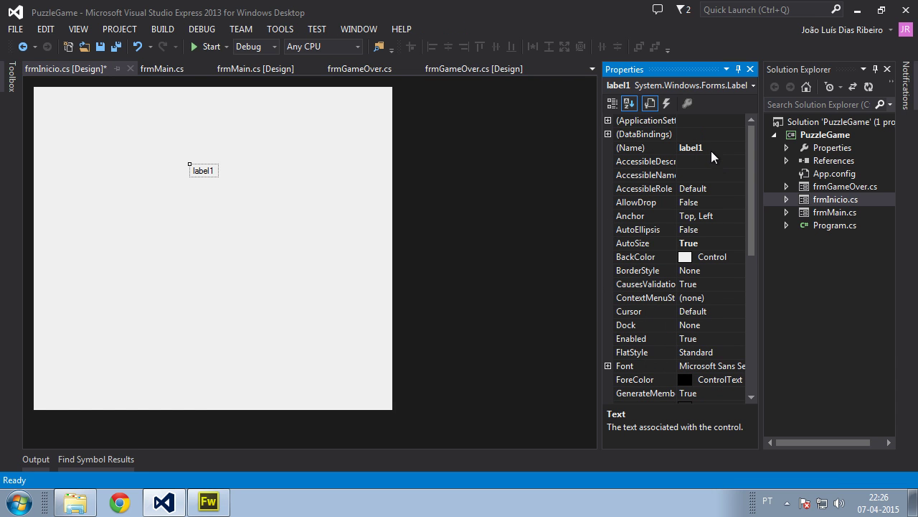
double_click(708, 243)
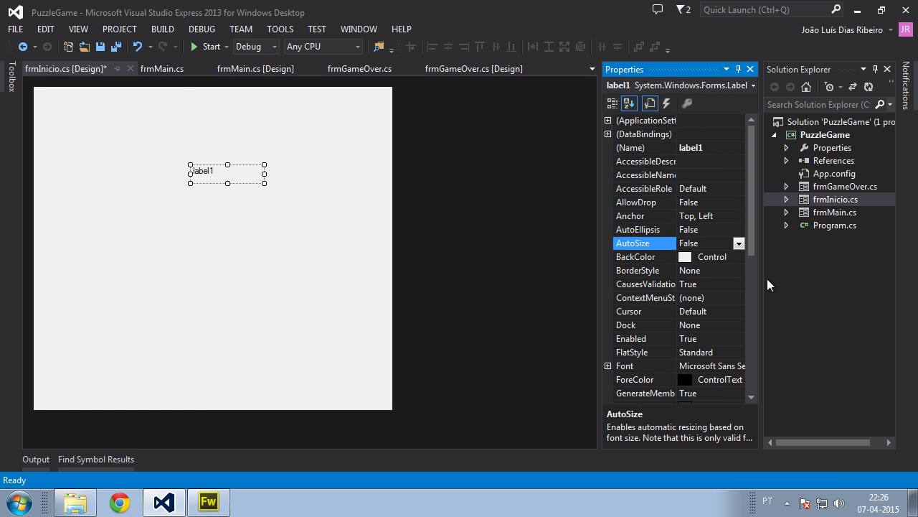
drag(746, 227, 746, 376)
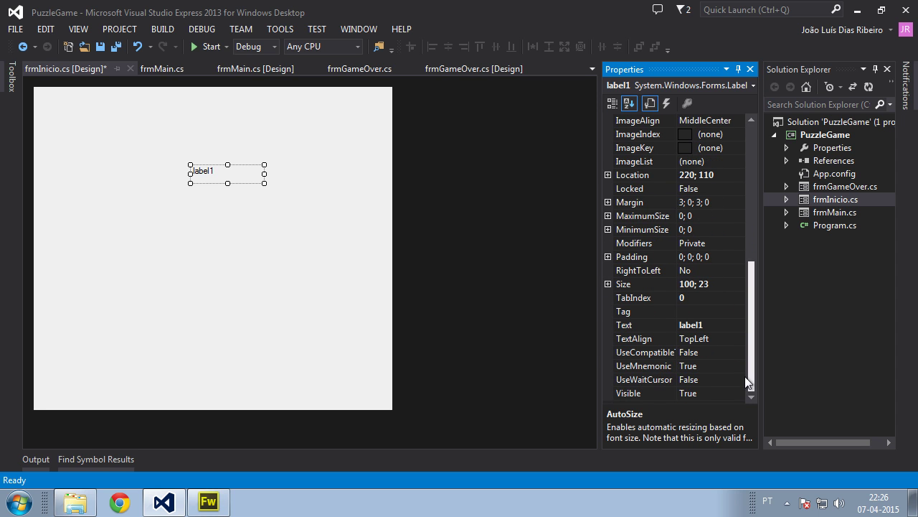
drag(751, 291, 760, 143)
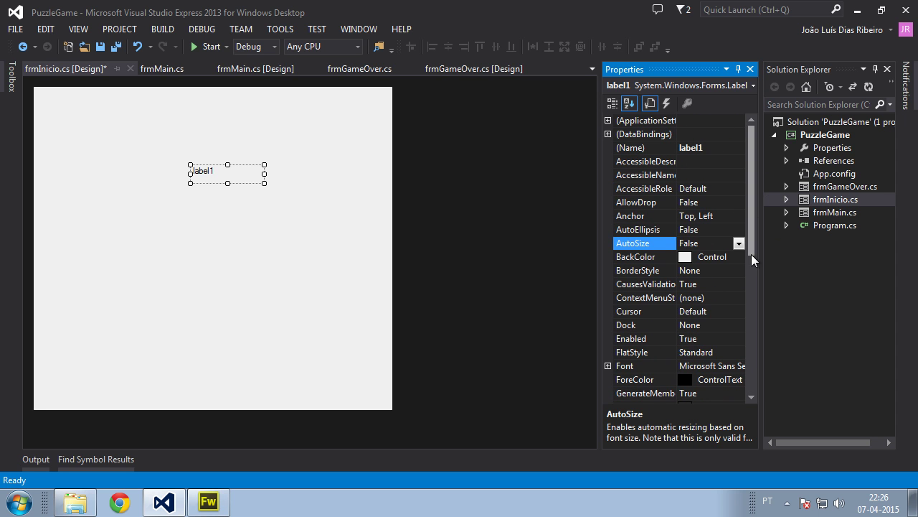
click(751, 287)
click(624, 324)
key(BackSpace)
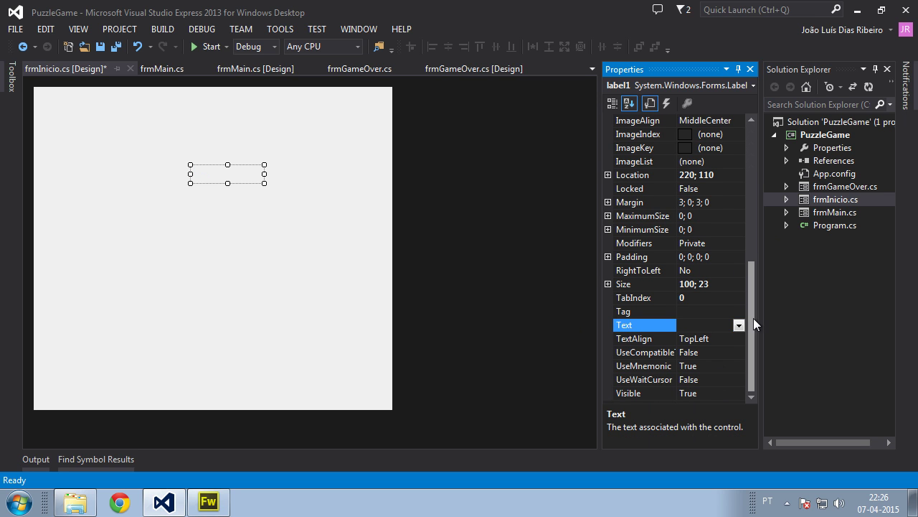
- Set the label's BackColor to the custom orange 255; 128; 0
drag(753, 318, 764, 169)
click(736, 257)
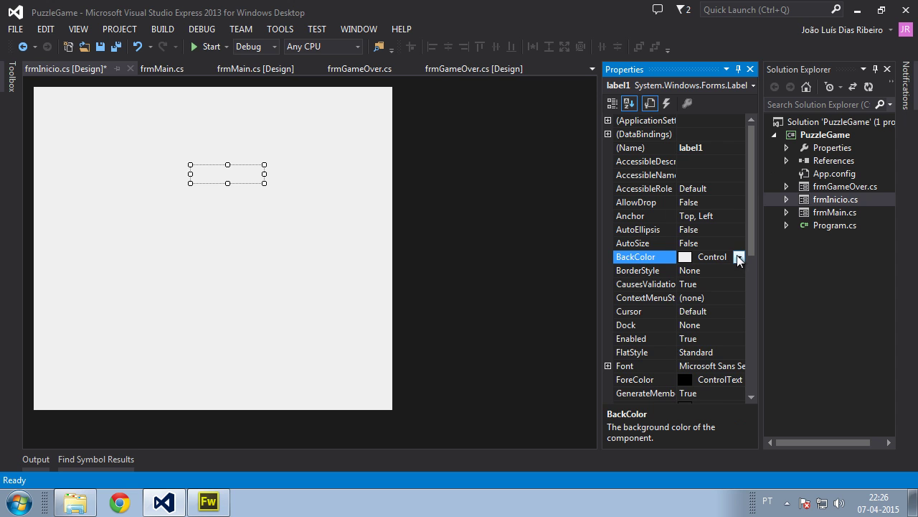
click(738, 257)
click(652, 273)
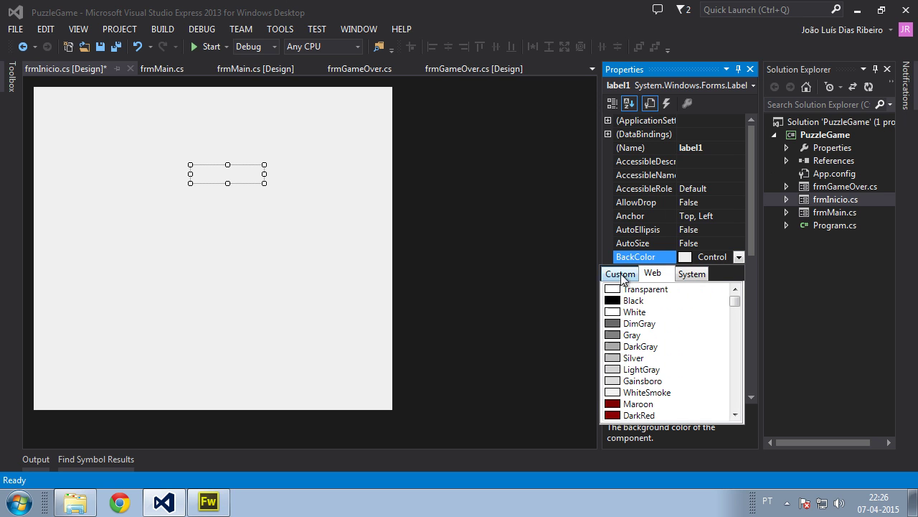
click(620, 273)
click(648, 332)
click(233, 193)
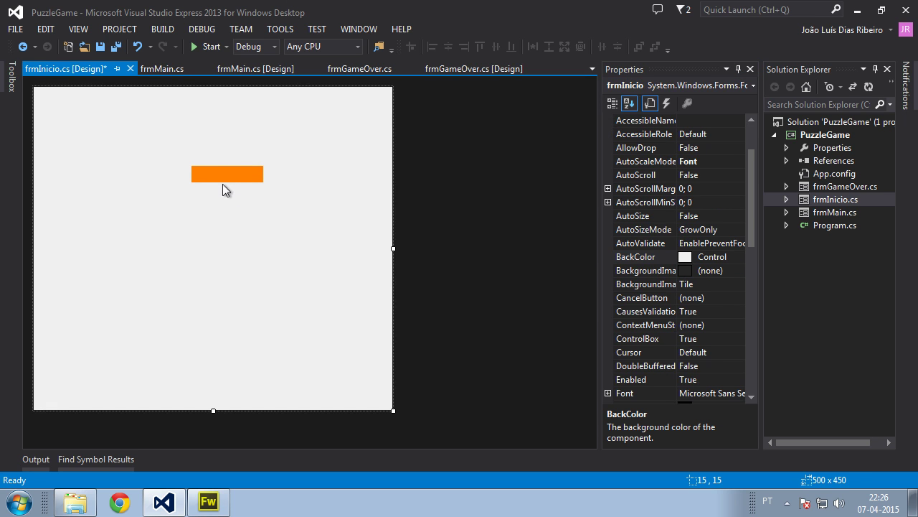
- Enlarge the orange label to about 172 x 51 below the form's centre and place a copy of about 69 x 82 at the left
click(236, 176)
drag(232, 174, 226, 305)
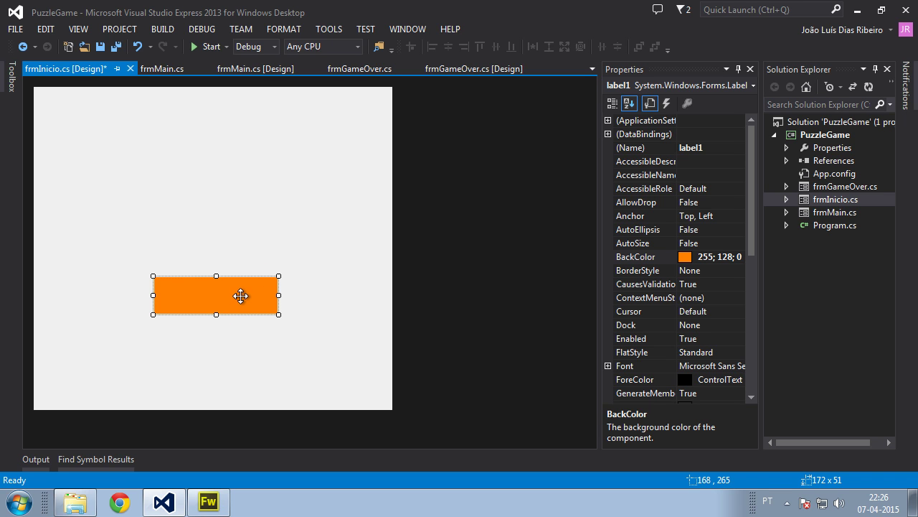
click(234, 209)
key(ctrl+v)
drag(203, 253, 113, 211)
drag(188, 222, 113, 244)
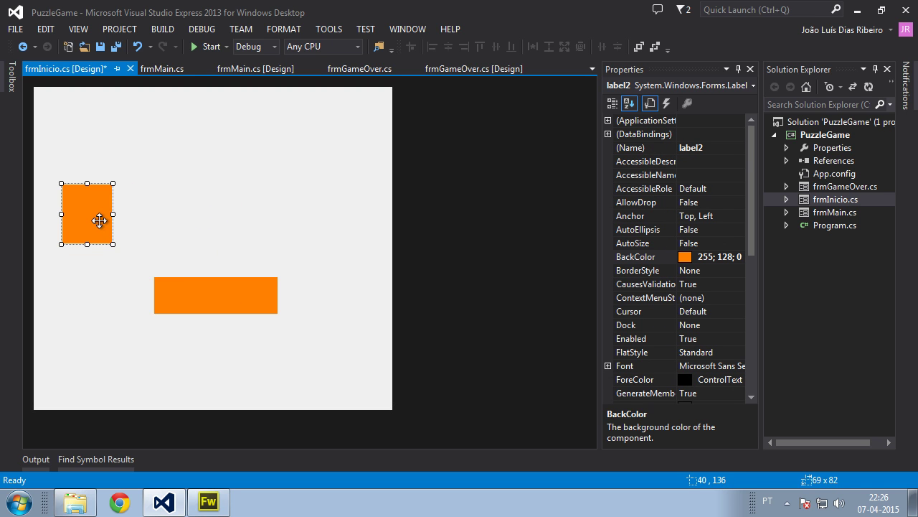
- Place a copy of the small orange label on the right side of the form and shift the left one slightly inward
click(285, 213)
key(ctrl+v)
drag(231, 248, 353, 215)
drag(99, 232, 109, 228)
click(343, 210)
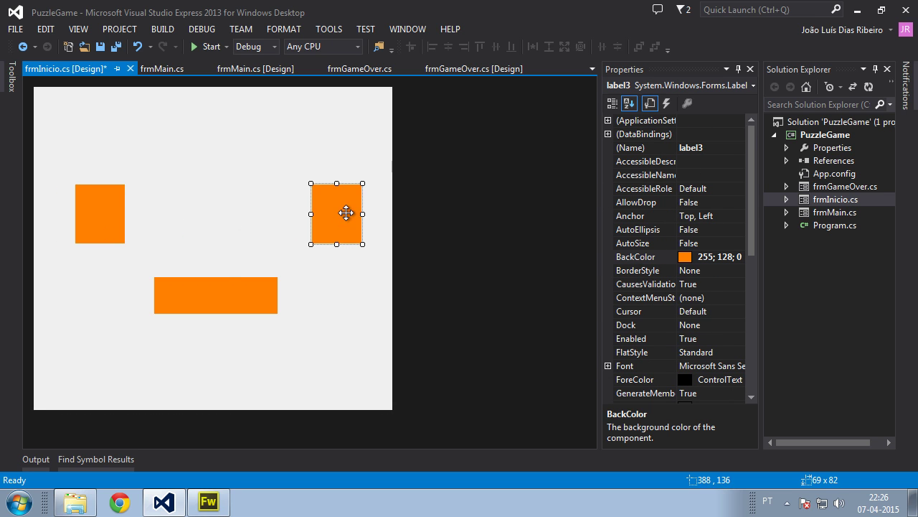
- Add another copy of the small label between the two side labels and enlarge it to about 213 x 210
key(ctrl+v)
drag(205, 232, 162, 236)
drag(189, 201, 290, 111)
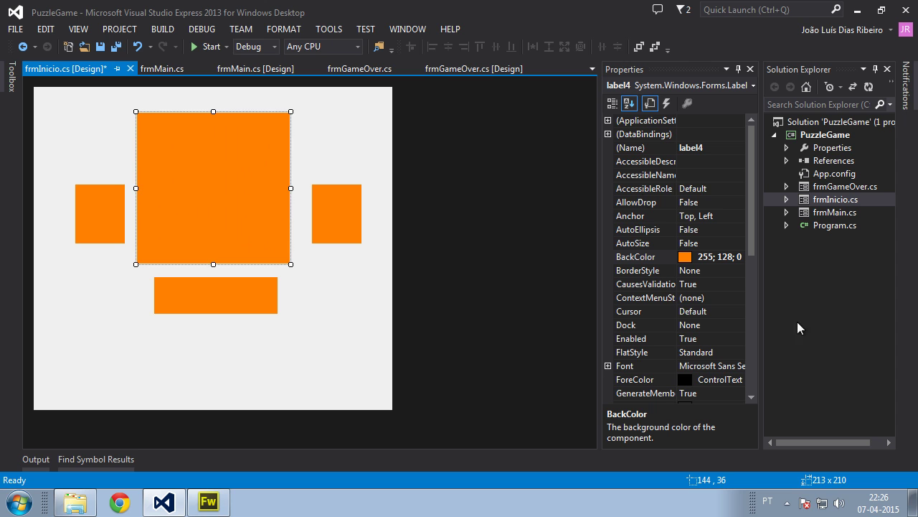
- Set the large central label's Size to 300; 300
drag(752, 244, 774, 384)
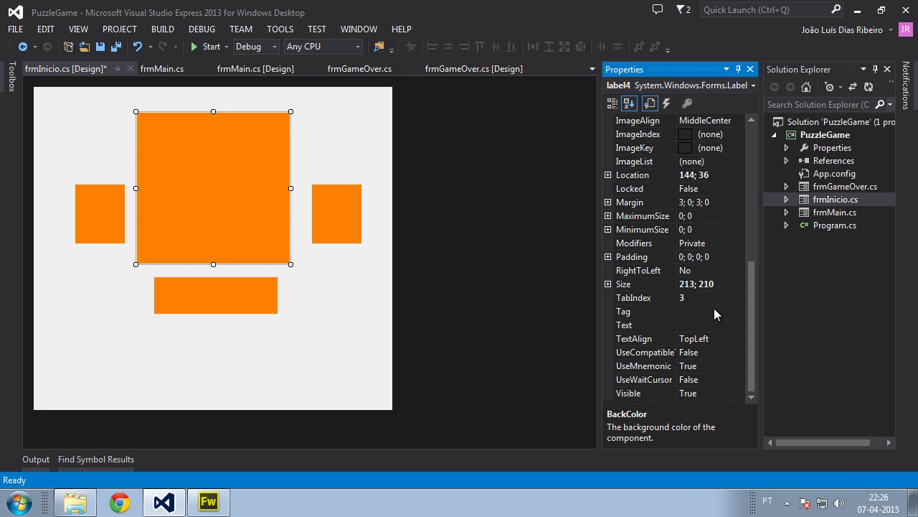
click(715, 284)
drag(726, 285, 579, 284)
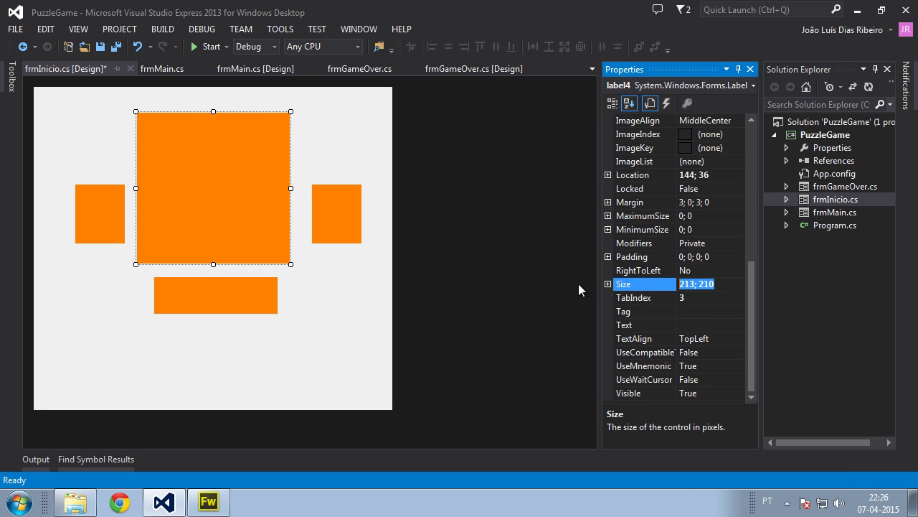
text(300;300)
key(Return)
- Move the large label to about 107; 9 and spread the two side labels outward to clear its edges
drag(254, 238, 228, 218)
drag(94, 218, 73, 217)
mouse_move(348, 217)
mouse_down()
mouse_move(376, 216)
mouse_move(364, 217)
mouse_up()
click(248, 213)
- Set the large central label's Size to 200; 200
click(730, 270)
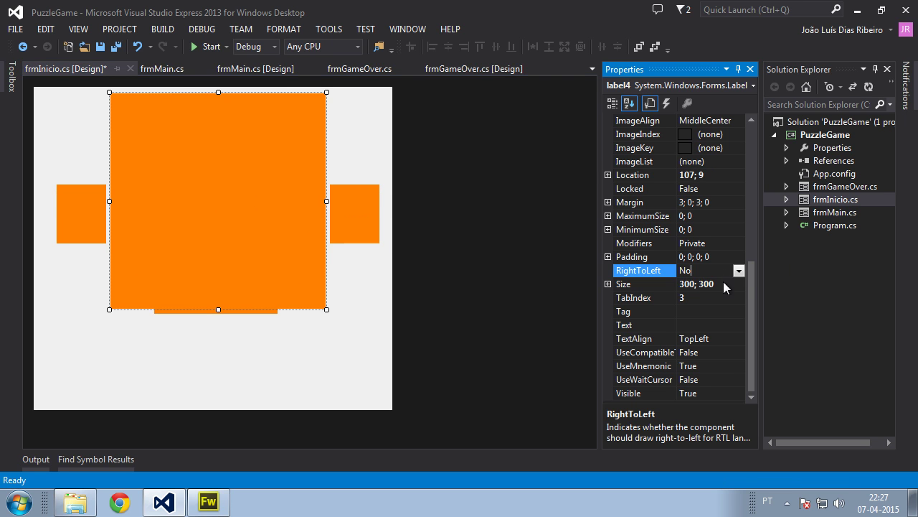
click(686, 284)
key(BackSpace)
text(2)
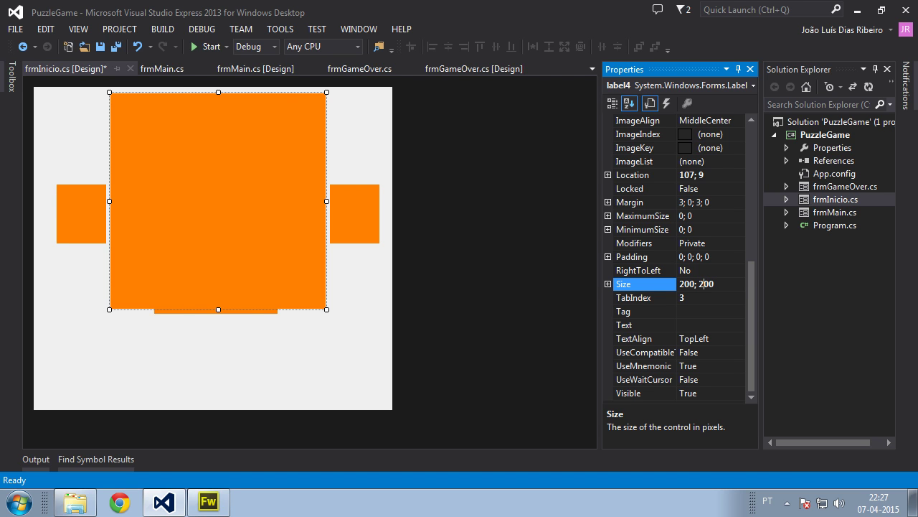
key(Return)
- Reposition the large label near the middle of the form, with the wide label below it and the left label beside it
drag(156, 173, 212, 209)
drag(232, 301, 229, 325)
drag(221, 236, 220, 248)
drag(84, 218, 110, 228)
drag(220, 179, 225, 199)
drag(223, 326, 226, 338)
drag(220, 265, 218, 273)
- Move the wide label to the form's lower-right corner and place a copy of it in the lower-left corner
drag(225, 320, 324, 361)
key(ctrl+c)
key(ctrl+v)
drag(191, 256, 96, 360)
- Align both side labels with the vertical middle of the large label and move the large label to about 153; 120
click(226, 238)
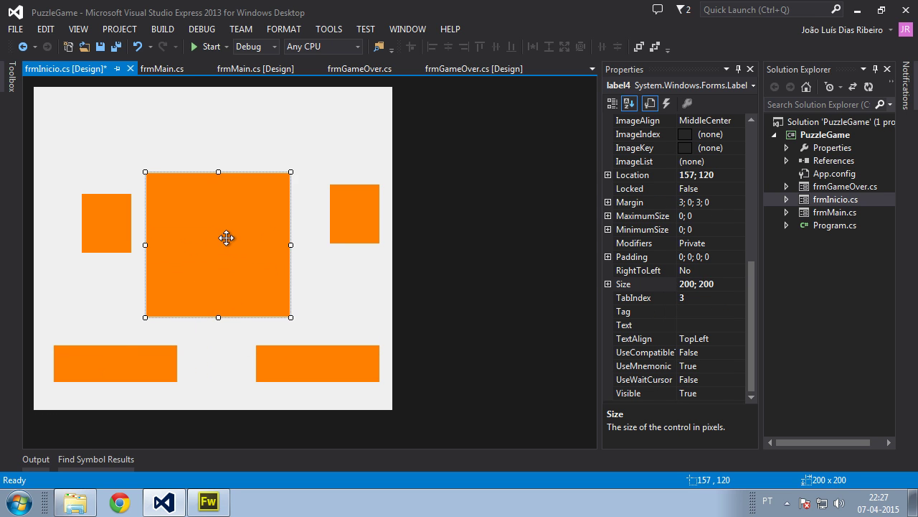
drag(120, 231, 114, 252)
drag(348, 216, 326, 249)
click(343, 172)
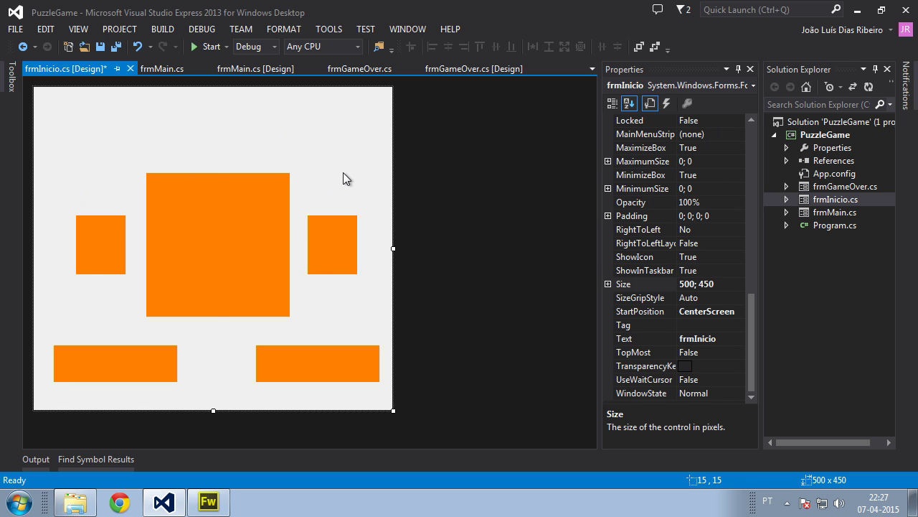
click(242, 231)
drag(240, 229, 236, 233)
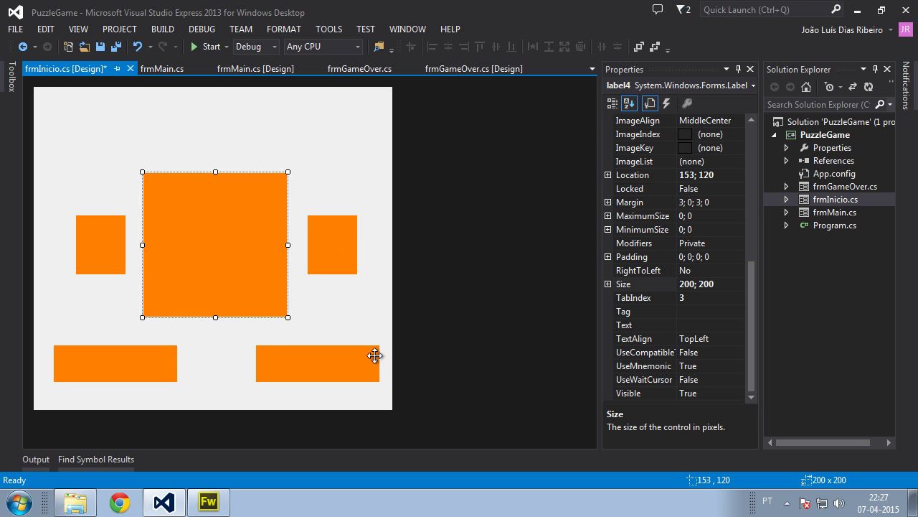
click(292, 117)
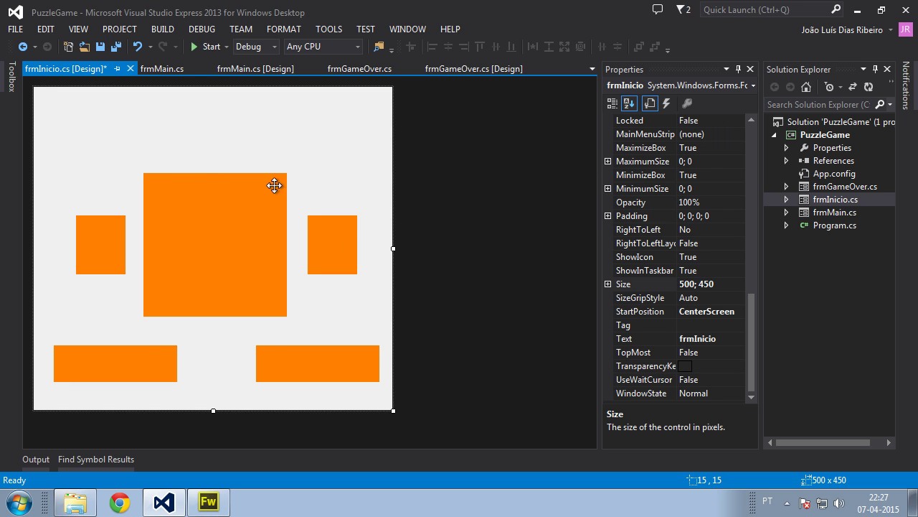
click(207, 239)
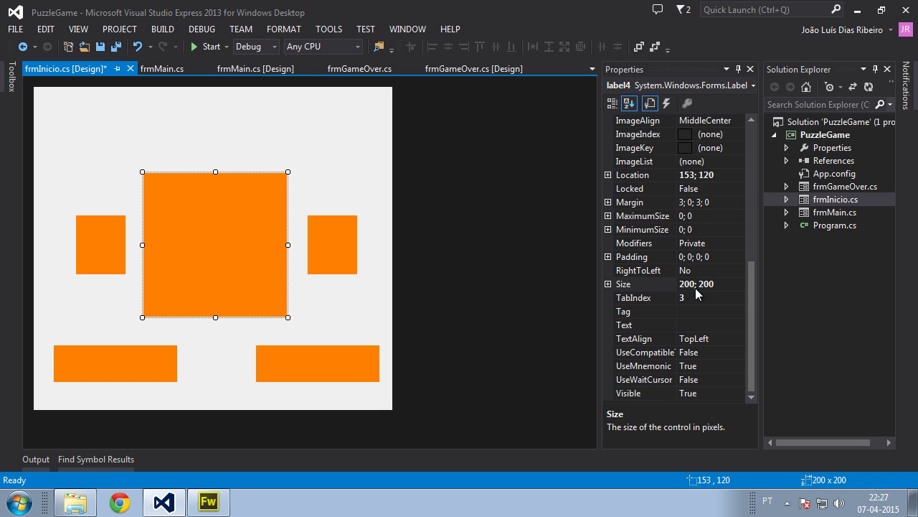
click(189, 169)
click(236, 237)
click(287, 129)
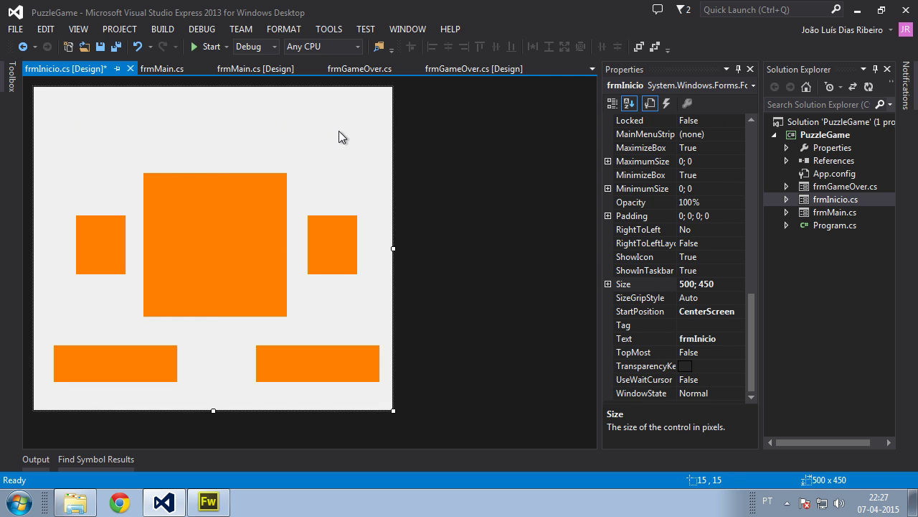
click(230, 237)
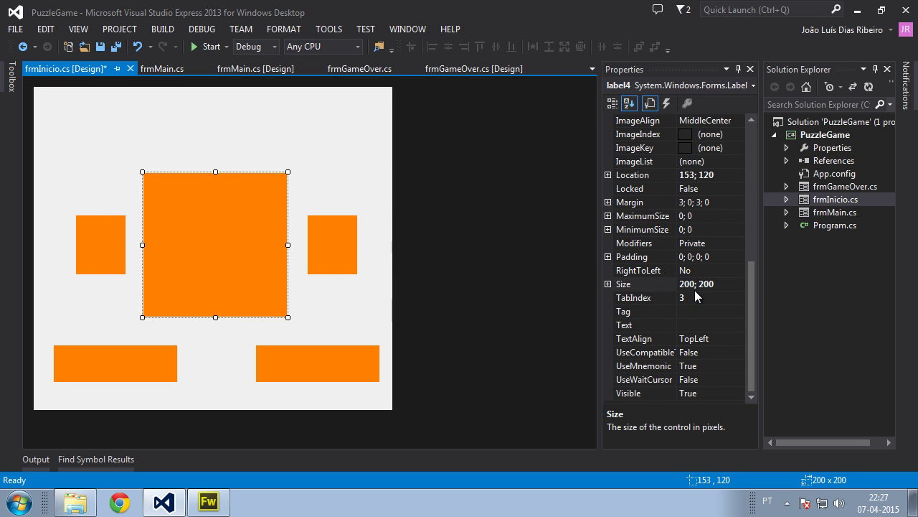
- Set the left side label's Size to 70; 80
click(90, 237)
click(700, 284)
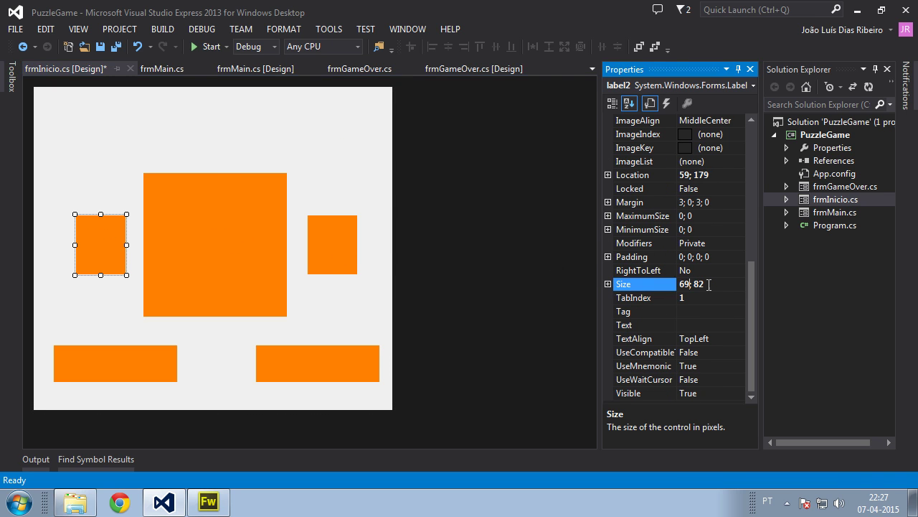
text(70)
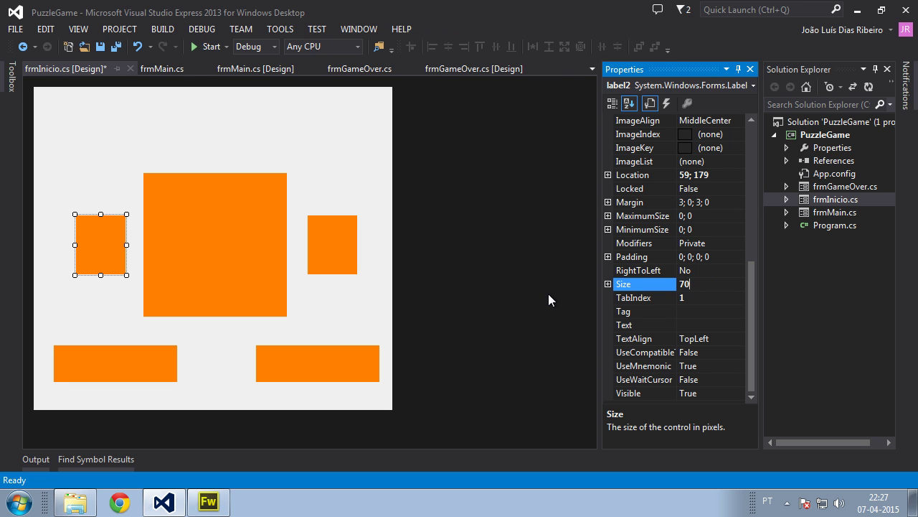
text(; )
text(80)
key(Return)
- Set the right side label's Size to 70; 80
click(332, 241)
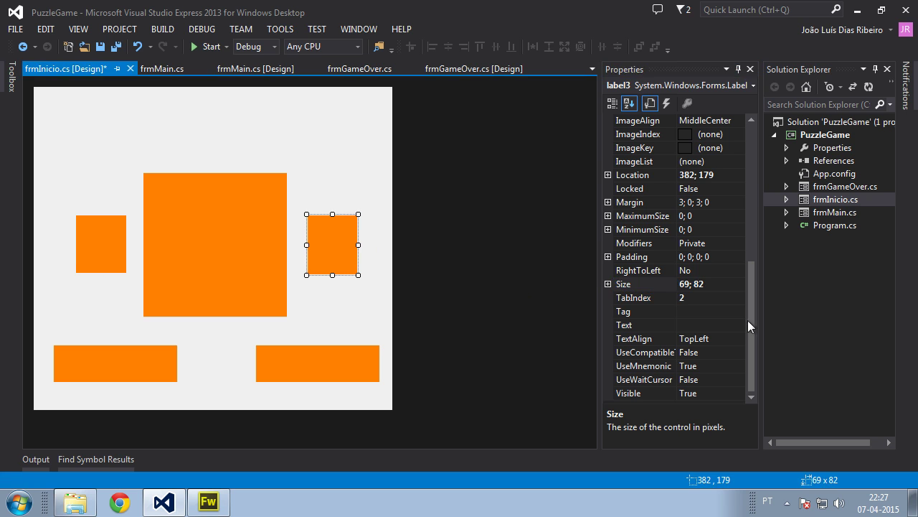
click(709, 284)
text(70;80)
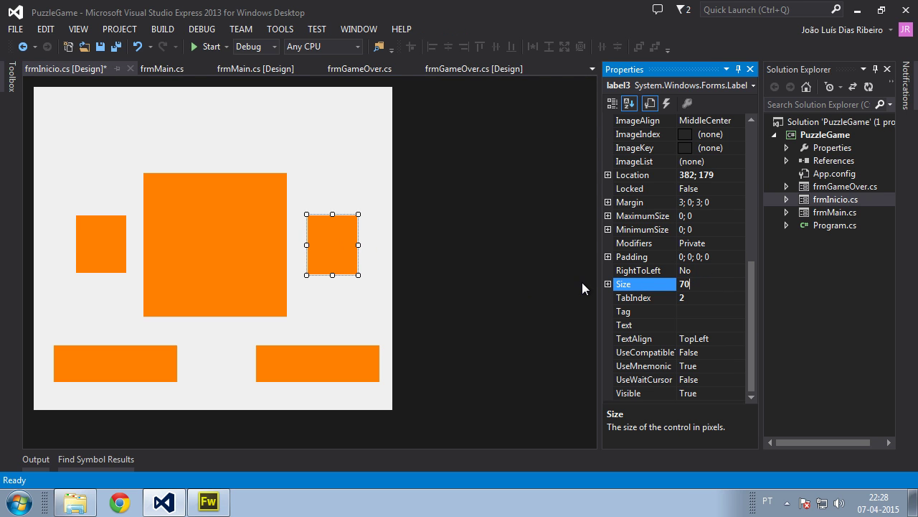
key(Return)
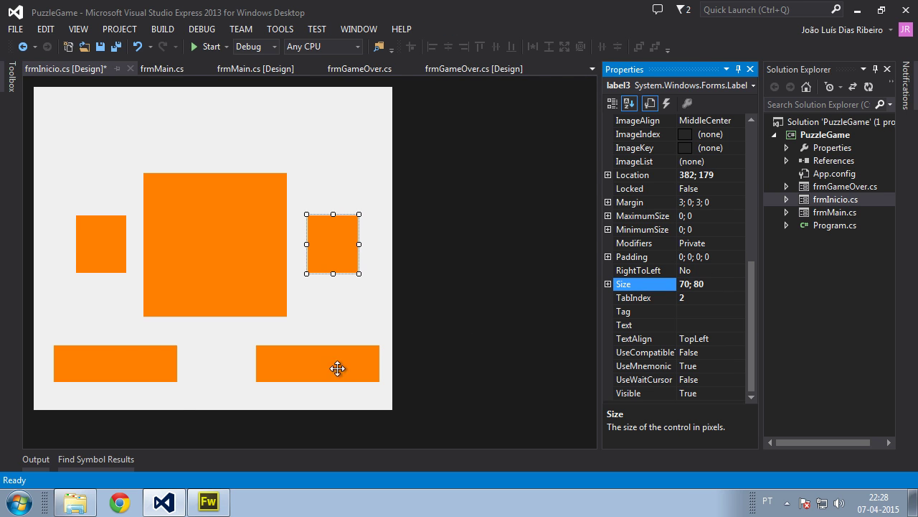
- Set the lower-left wide label's Size to 150; 50
click(142, 363)
click(705, 284)
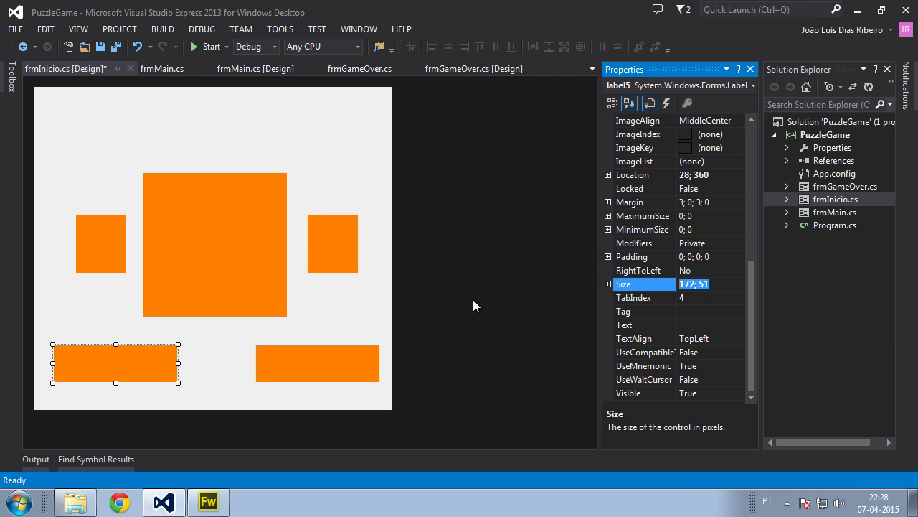
text(150;50)
key(Return)
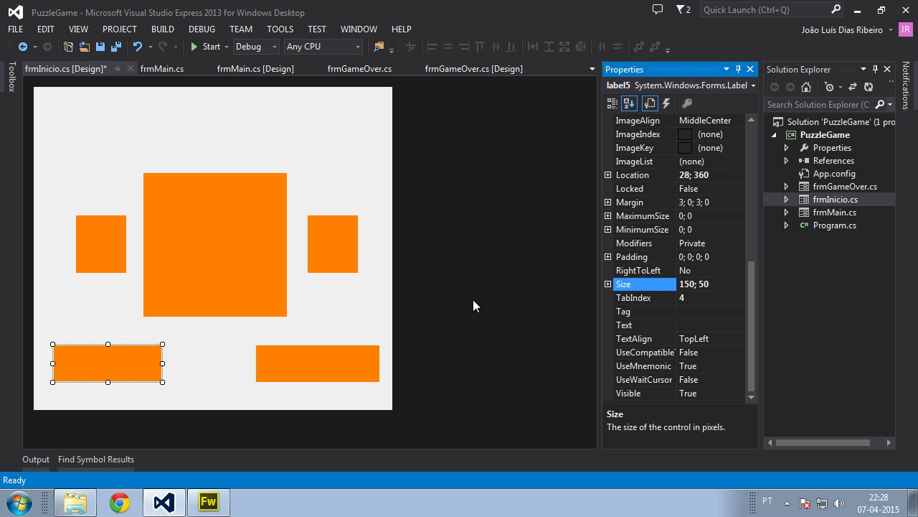
- Replace the lower-right label with a copy of the lower-left one and align both with the outer edges of the side labels
click(285, 366)
key(Delete)
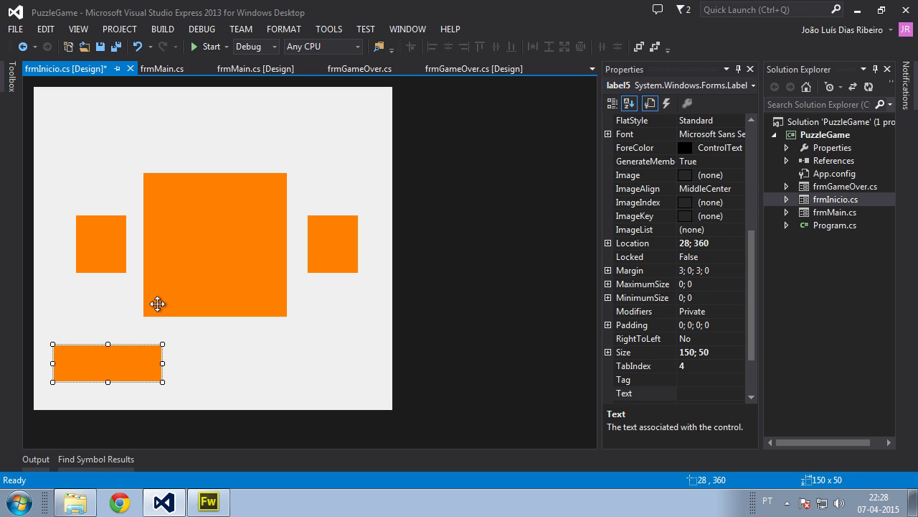
click(221, 368)
key(ctrl+v)
drag(194, 242, 289, 359)
click(53, 360)
drag(55, 361, 117, 361)
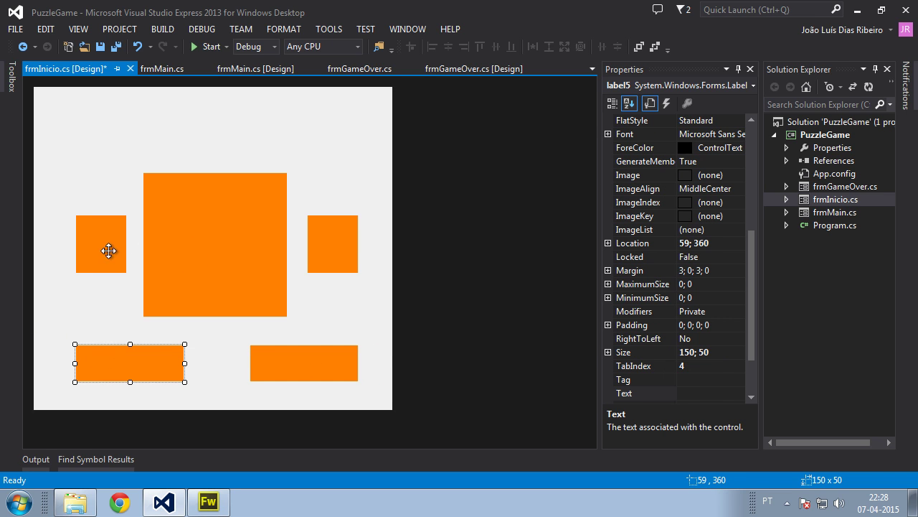
- Move the large central label to about 152; 124 between the side labels and the bottom labels
click(197, 230)
drag(265, 216, 240, 246)
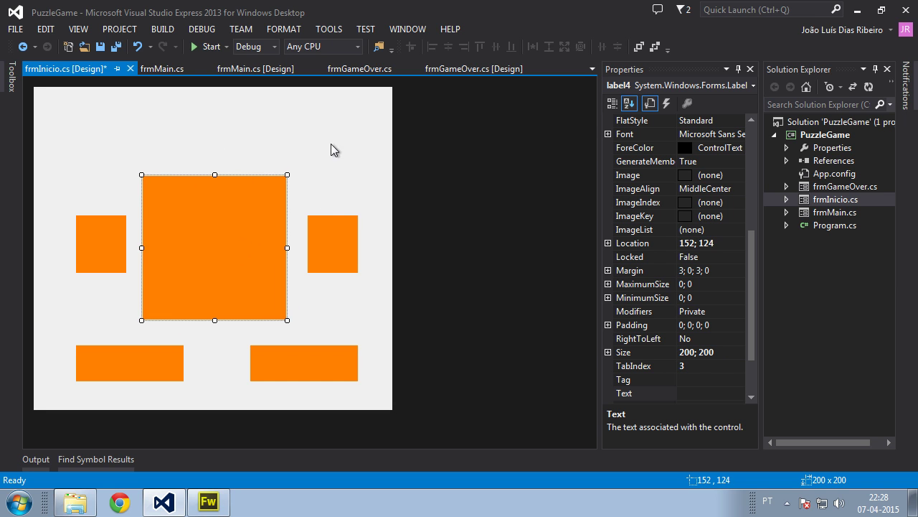
click(291, 152)
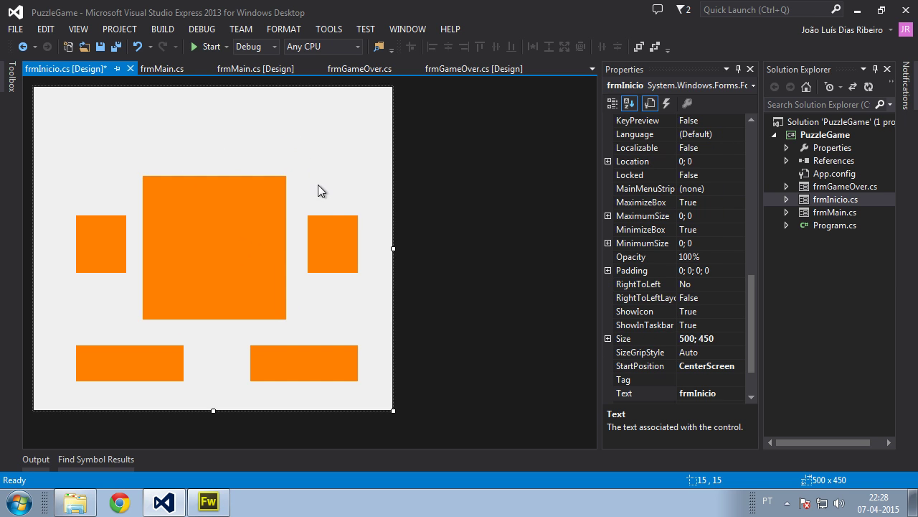
click(255, 224)
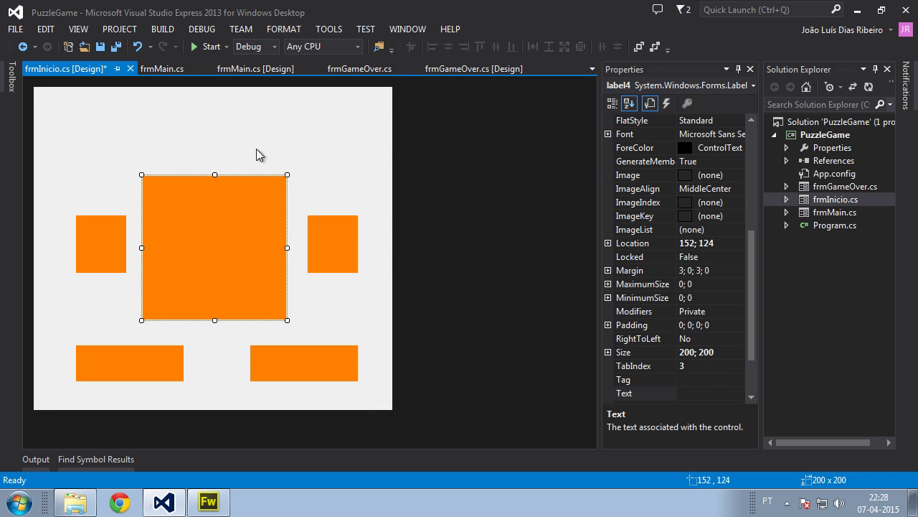
- Reposition the large central label to about 154; 120, centred between the two side labels
key(Escape)
drag(251, 227, 211, 230)
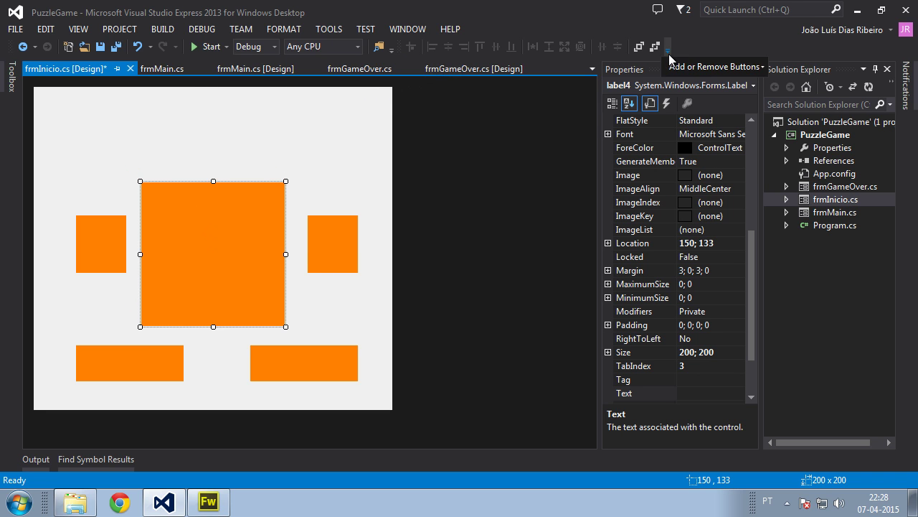
click(46, 30)
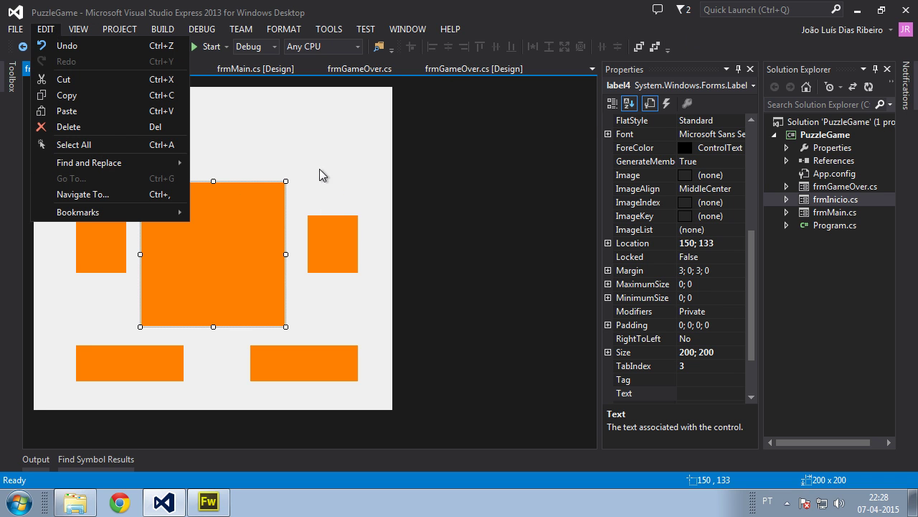
click(292, 190)
click(218, 247)
click(227, 155)
drag(225, 237, 226, 236)
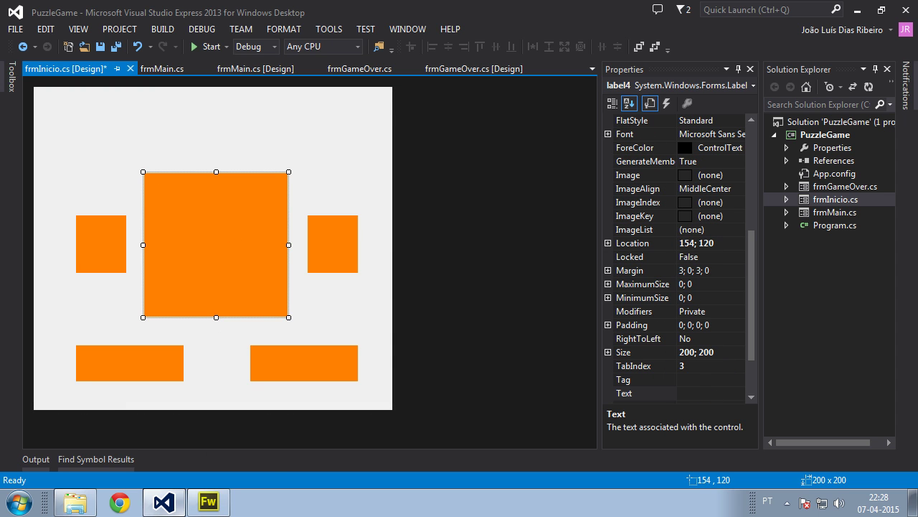
- Switch to Fireworks and copy the gold gradient background rectangle of Untitled-2
click(209, 502)
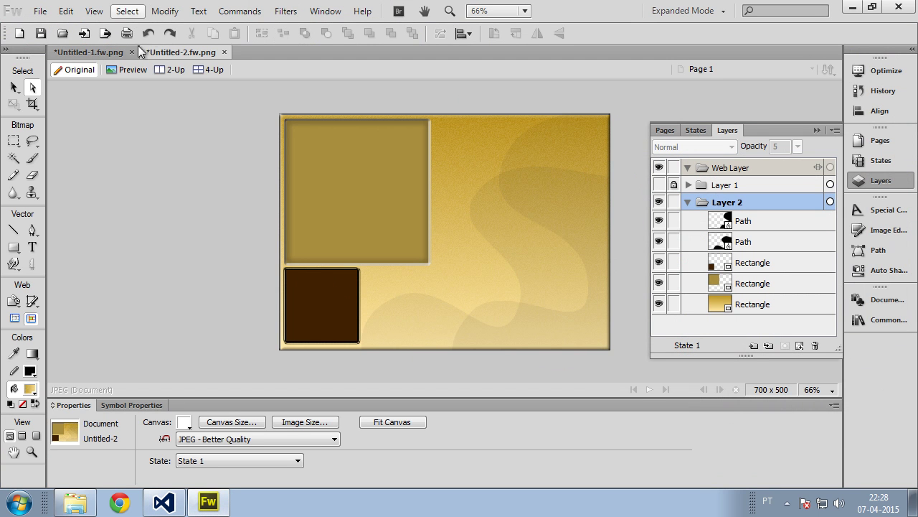
click(454, 256)
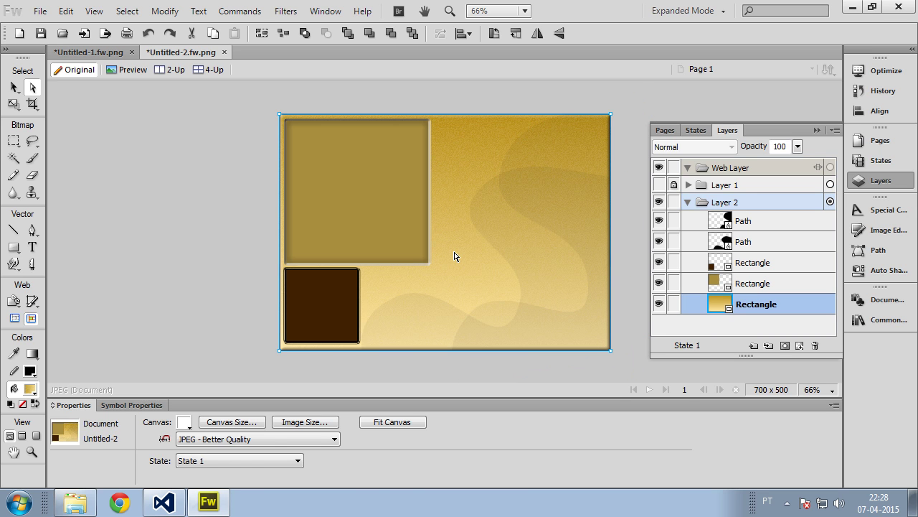
key(ctrl+c)
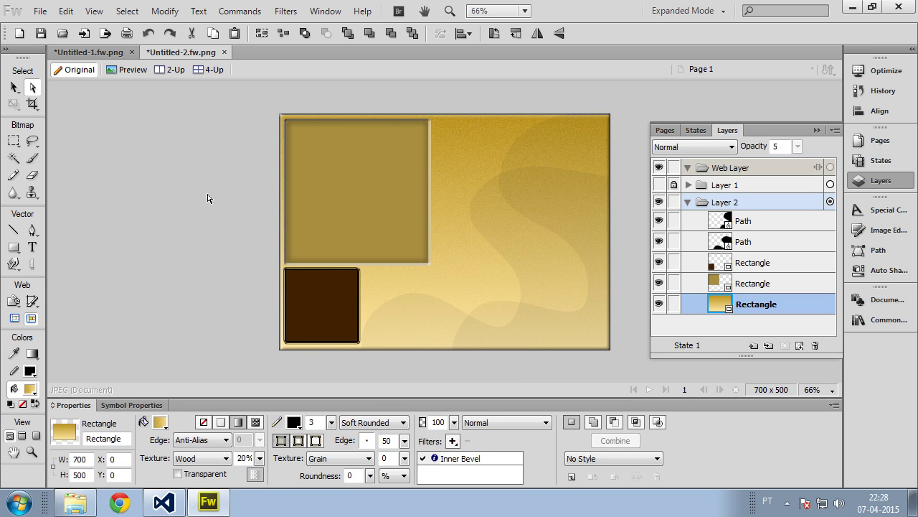
click(164, 199)
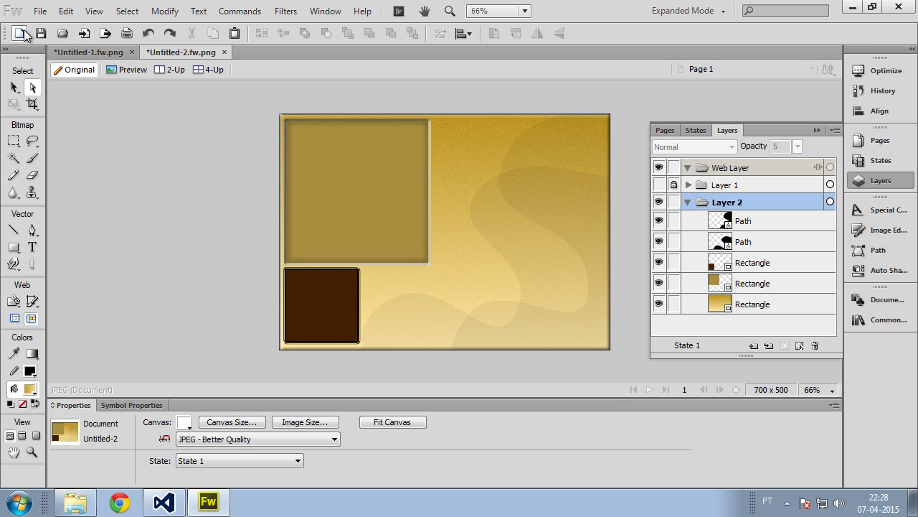
- Check the frmInicio form's size in Visual Studio and create a 500 x 450 pixel Fireworks document with a white canvas
click(164, 502)
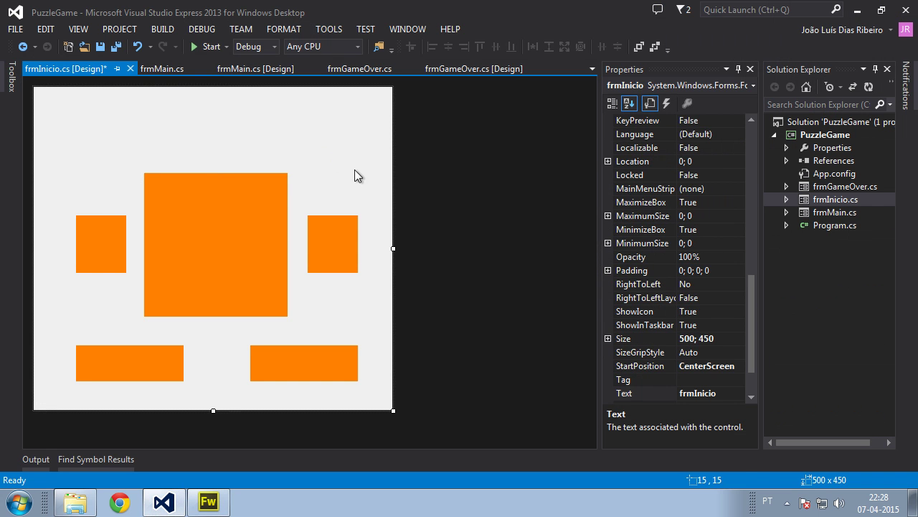
click(208, 503)
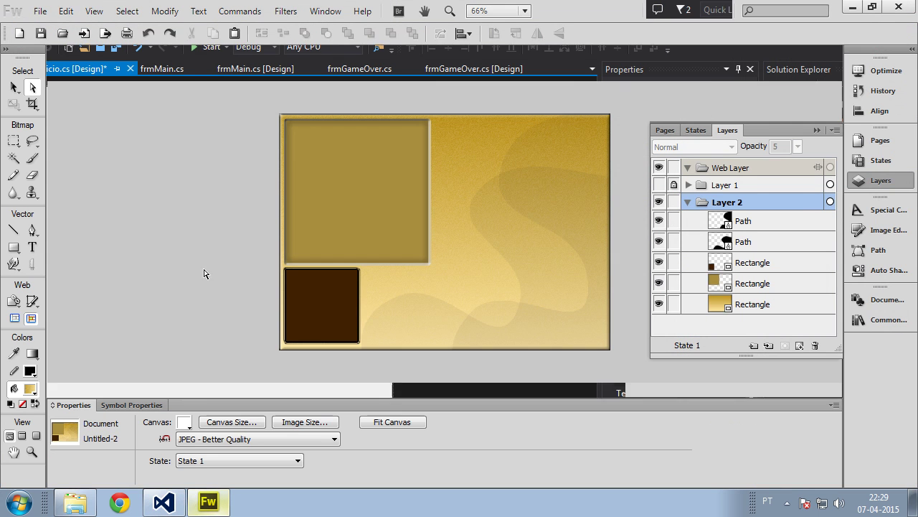
click(19, 33)
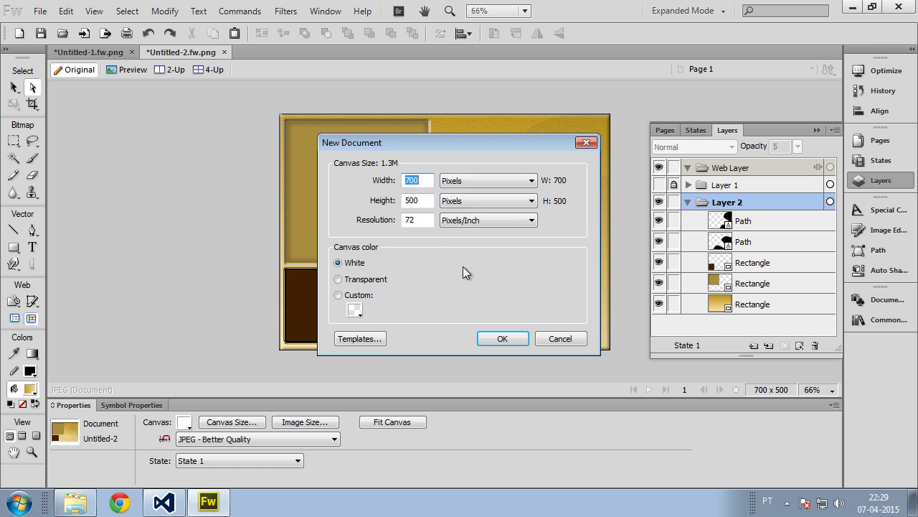
text(500)
key(Tab)
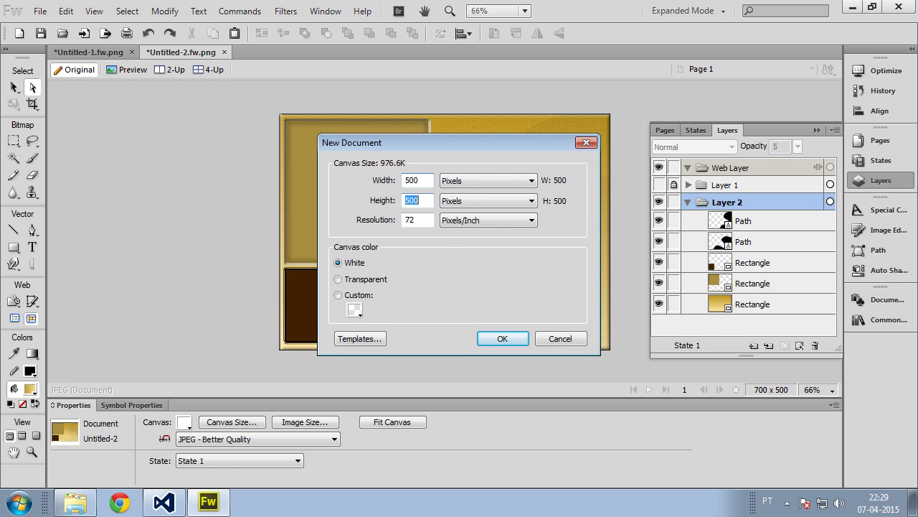
text(450)
click(502, 338)
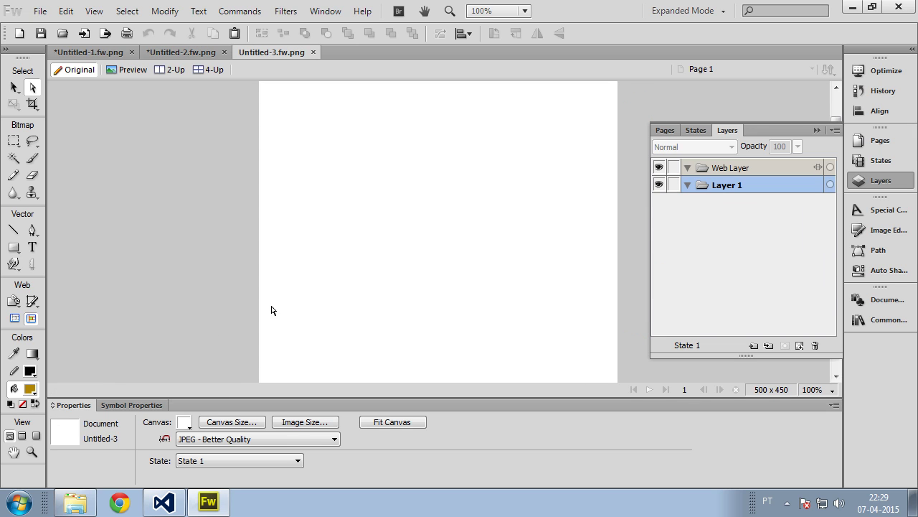
key(ctrl+minus)
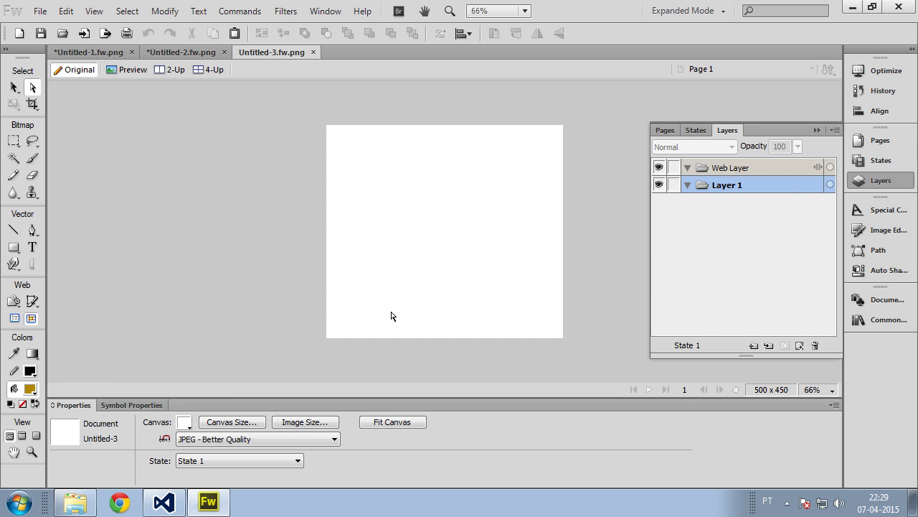
key(ctrl+v)
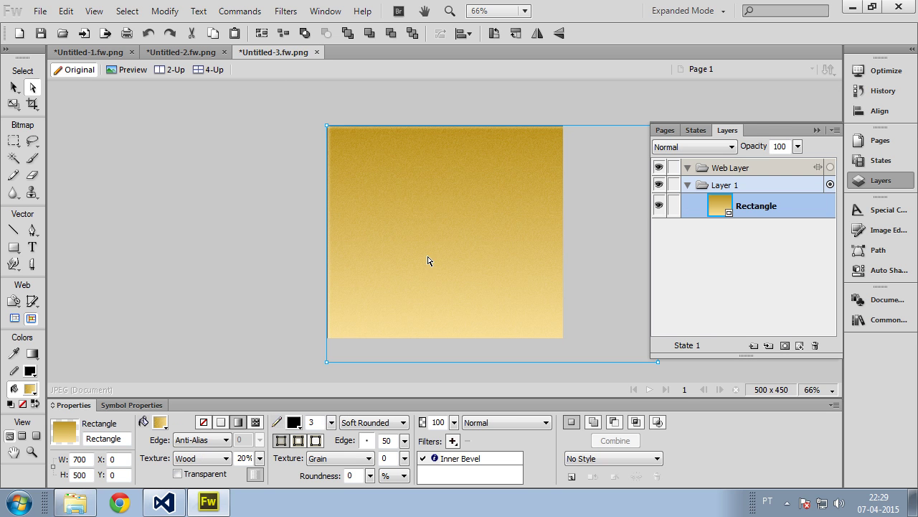
double_click(89, 457)
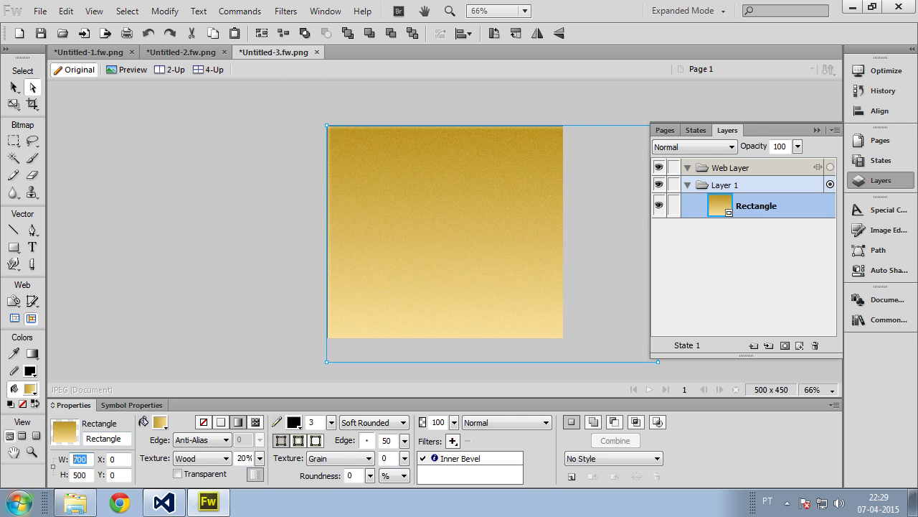
click(307, 322)
key(ctrl+a)
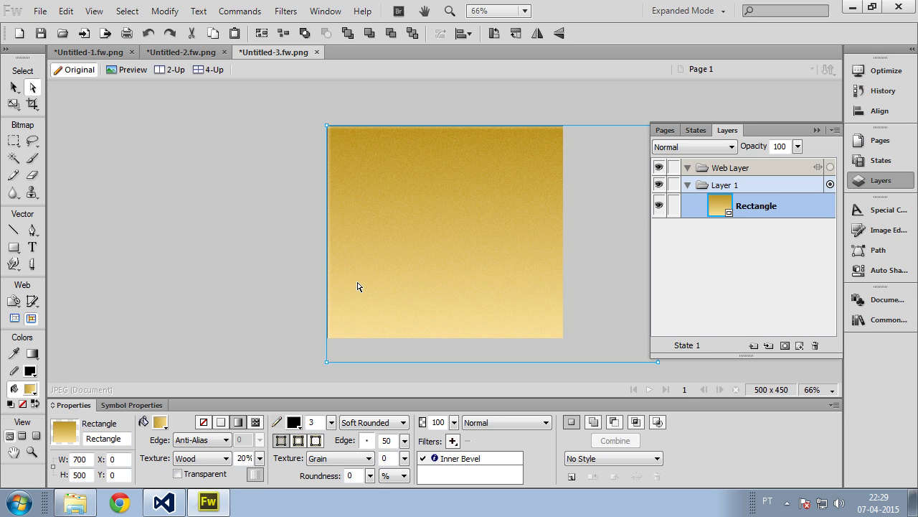
key(Delete)
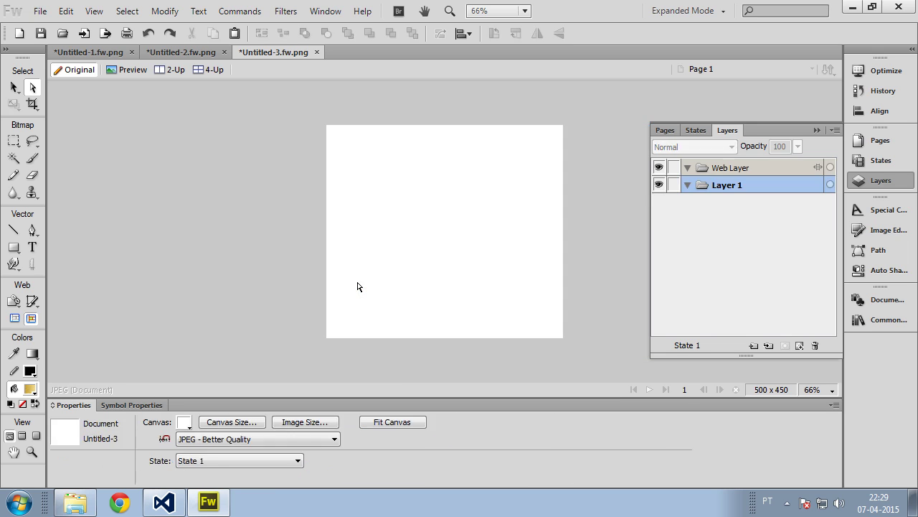
- Draw a rectangle on the canvas and set its size to 500 x 450 and its position to X 0, Y 0
click(14, 250)
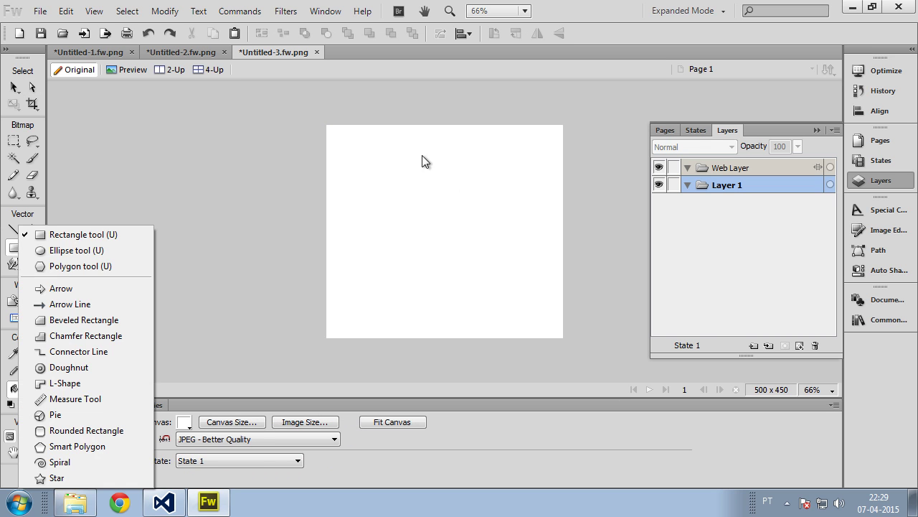
mouse_move(334, 134)
mouse_down()
mouse_move(492, 253)
mouse_move(511, 293)
mouse_up()
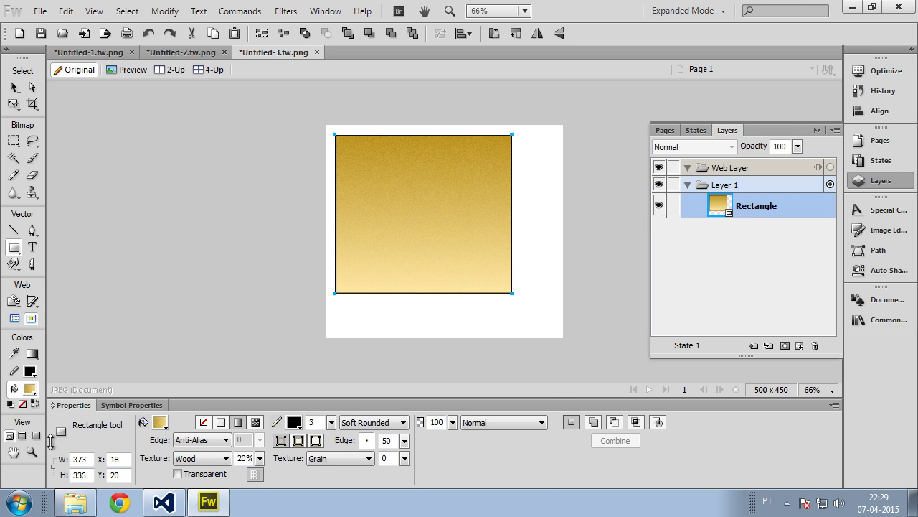
click(88, 458)
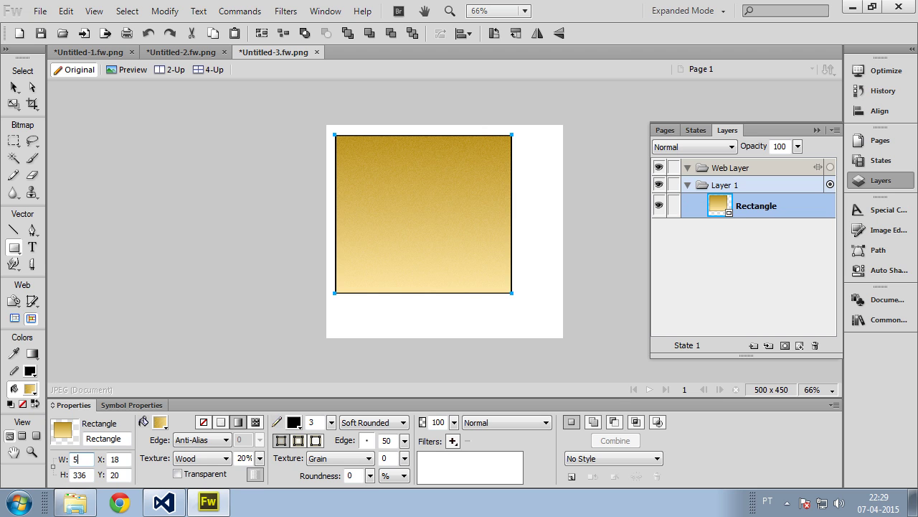
text(500)
key(Tab)
text(450)
key(Tab)
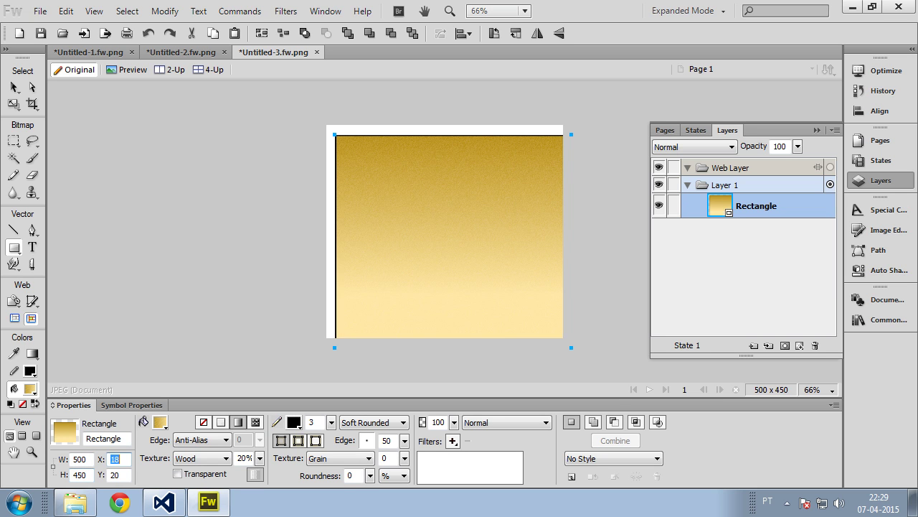
text(0)
key(Tab)
text(0)
key(Return)
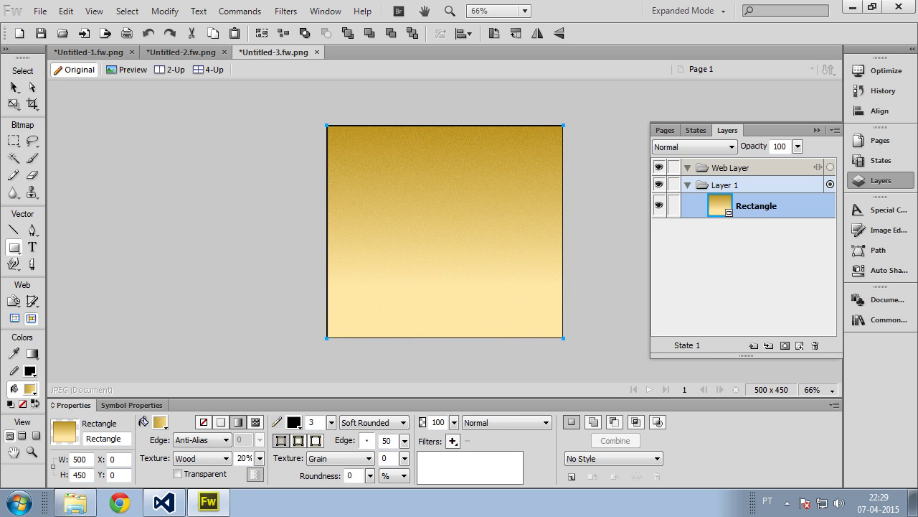
- Paste the copied background's attributes, including the Inner Bevel filter, onto the new rectangle and keep it selected
key(v)
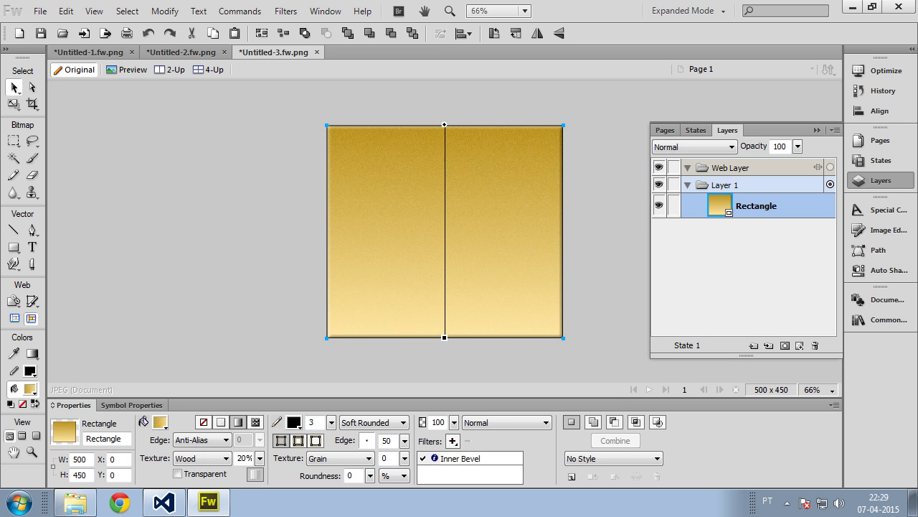
key(u)
click(33, 87)
click(338, 303)
click(224, 353)
click(380, 245)
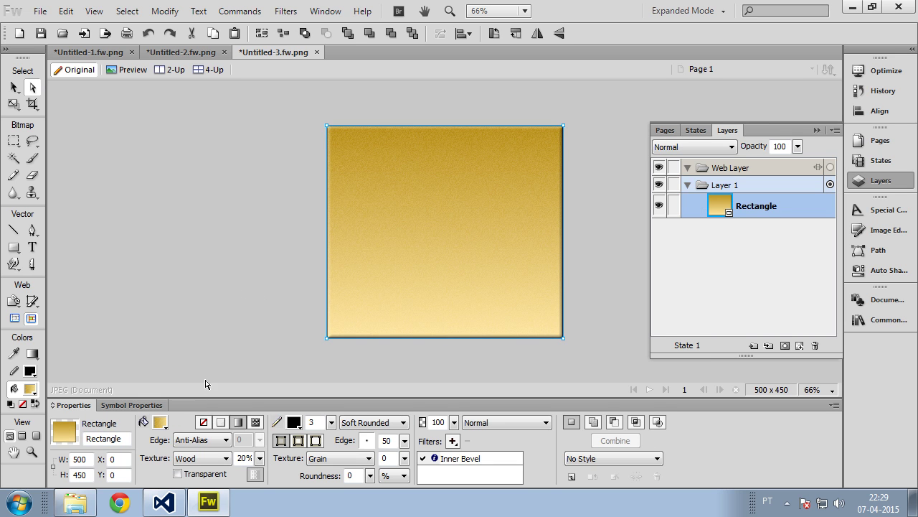
- Recolour the rectangle's linear gradient fill to run from olive green at the start to orange at the end
click(160, 423)
click(169, 380)
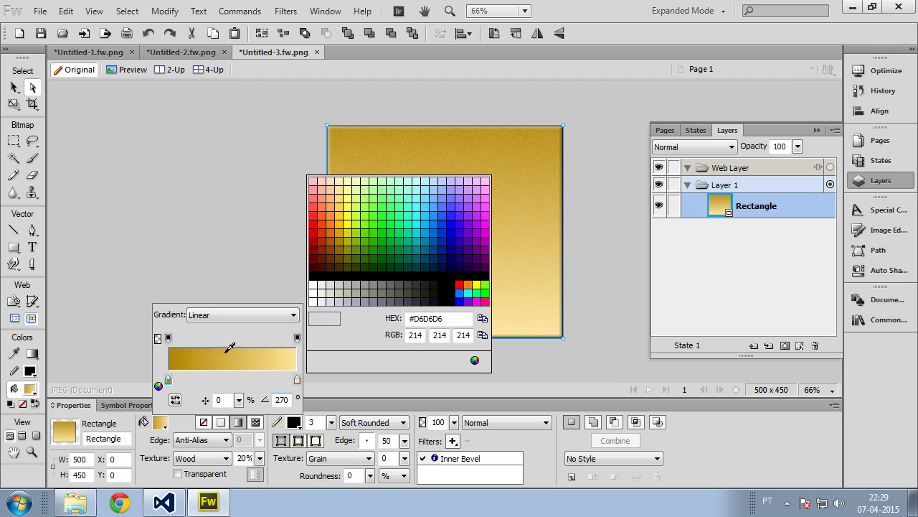
click(354, 253)
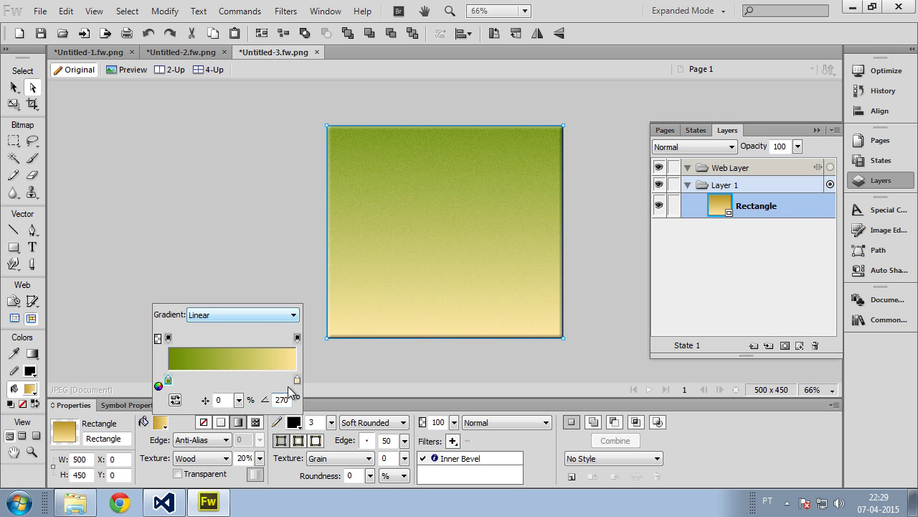
click(297, 380)
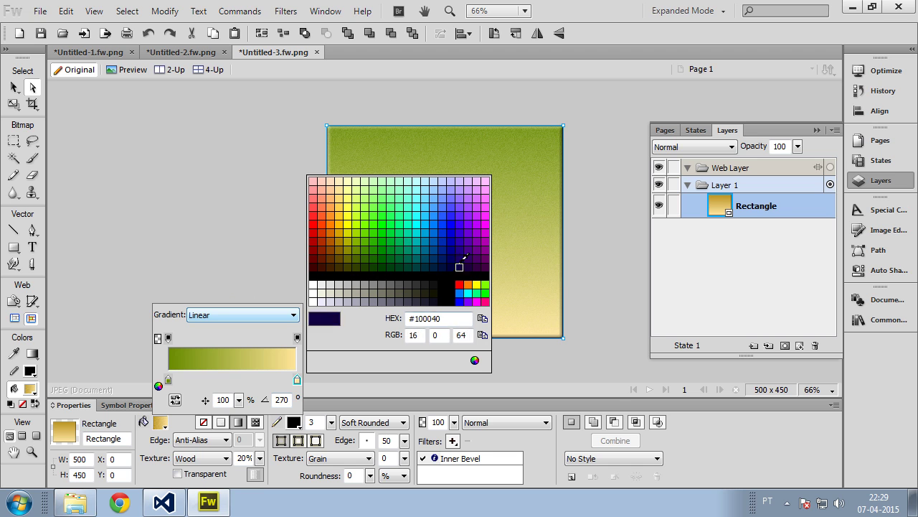
click(422, 231)
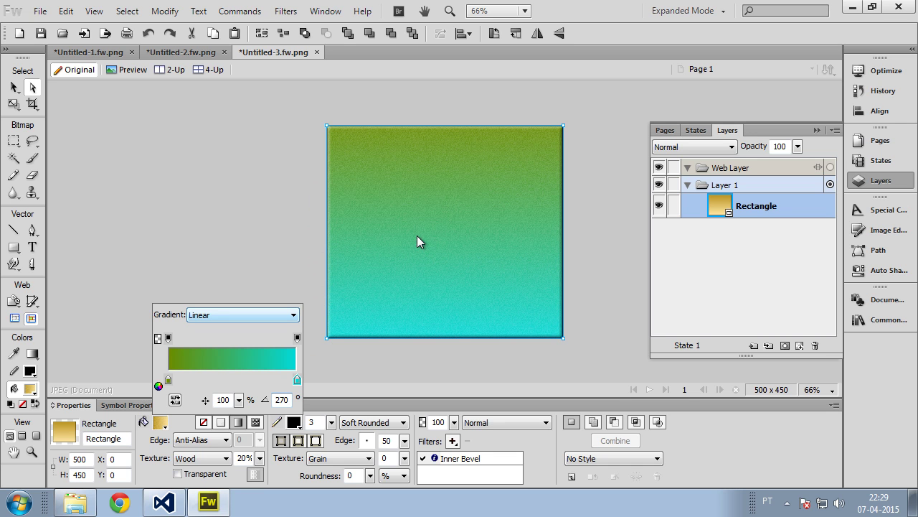
click(297, 381)
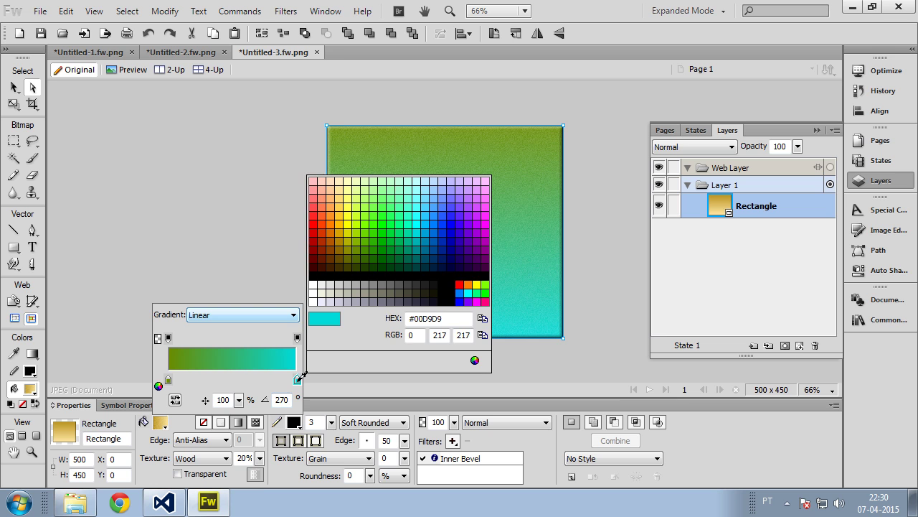
click(335, 214)
click(246, 217)
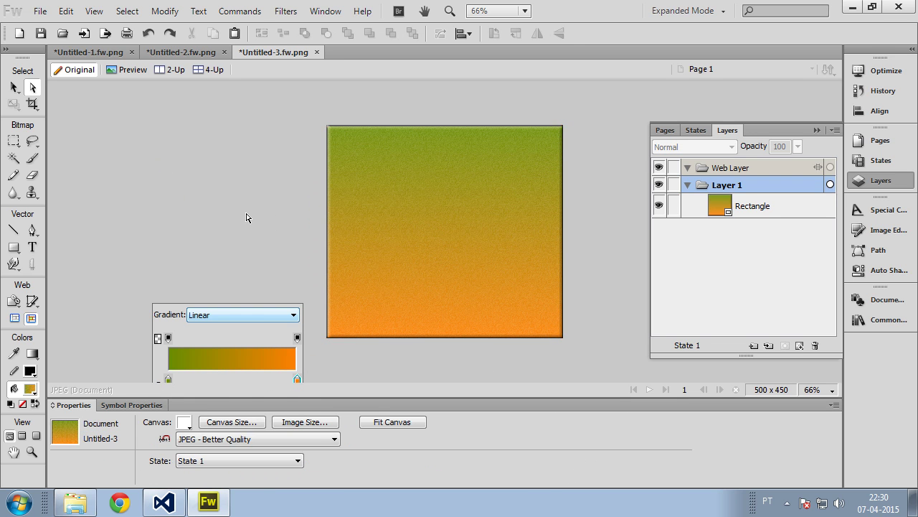
- Add the title text "PuzzleGame" near the upper edge of the background and centre it at about X 80, Y 29
click(33, 247)
click(380, 133)
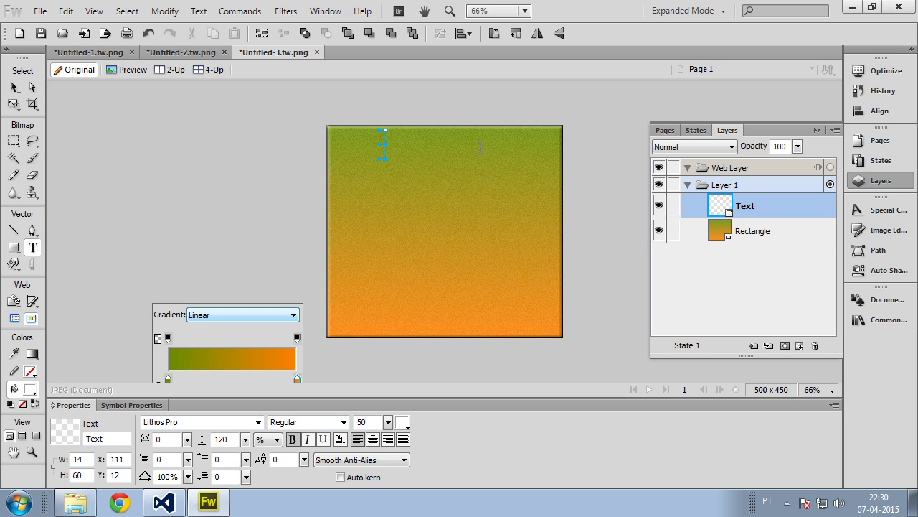
text(PUZZL)
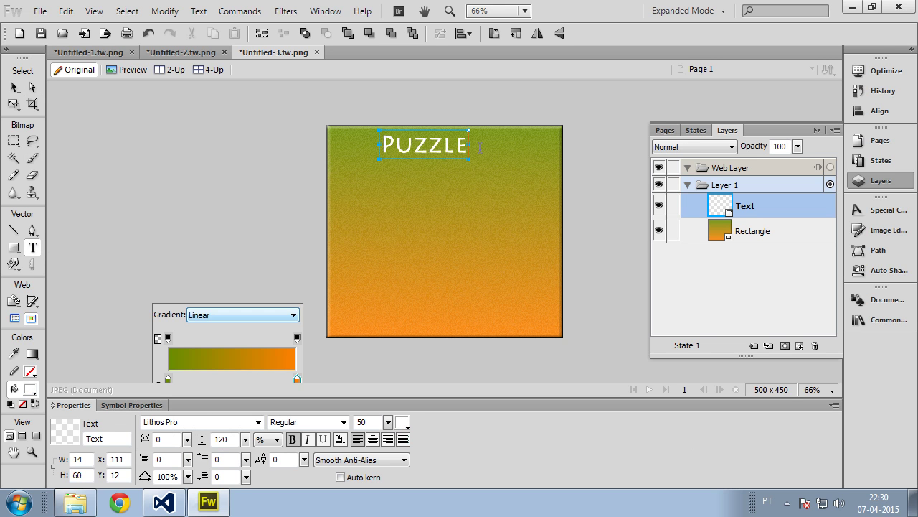
text(eGam)
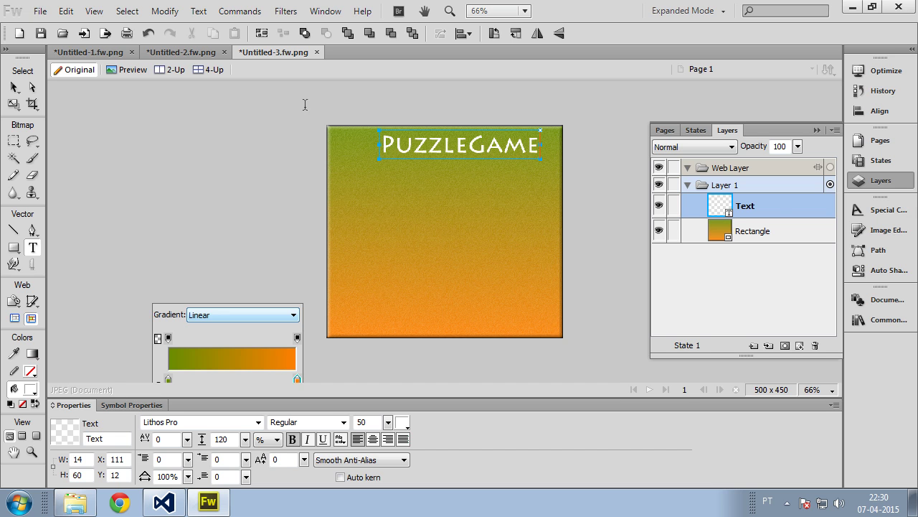
click(31, 87)
drag(441, 156, 426, 165)
- Change the PuzzleGame title's font to MV Boli
click(257, 422)
scroll(243, 206, down, 8)
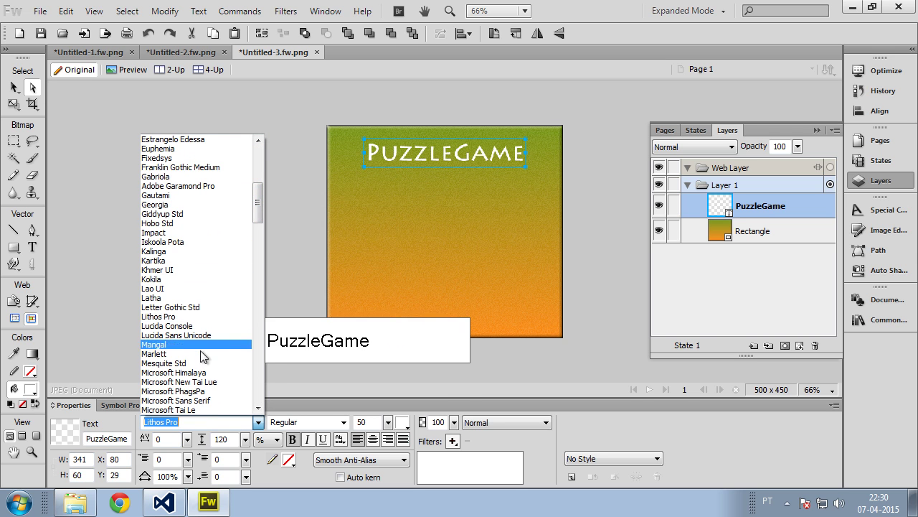
text(lu)
key(Down)
key(Down)
key(Down)
key(Down)
key(Down)
key(Down)
key(Down)
key(Down)
key(Down)
key(Down)
key(Down)
key(Down)
key(Down)
key(Down)
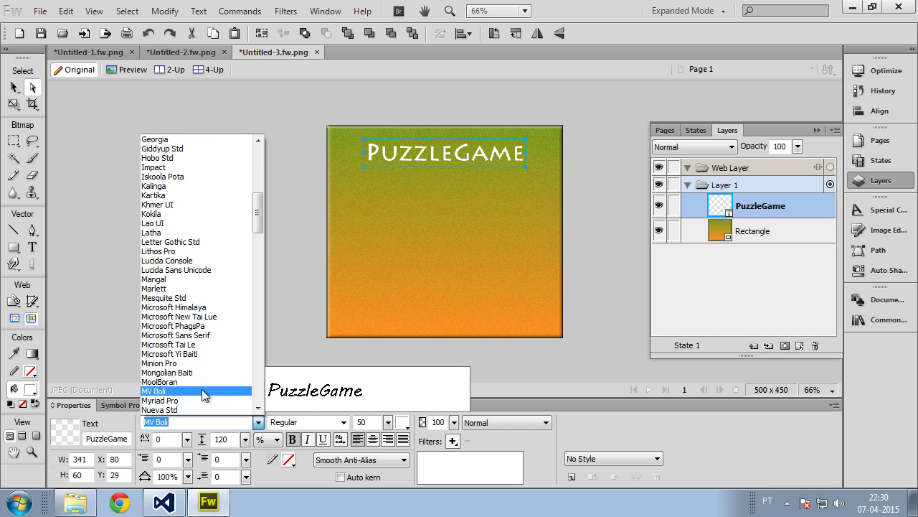
key(Return)
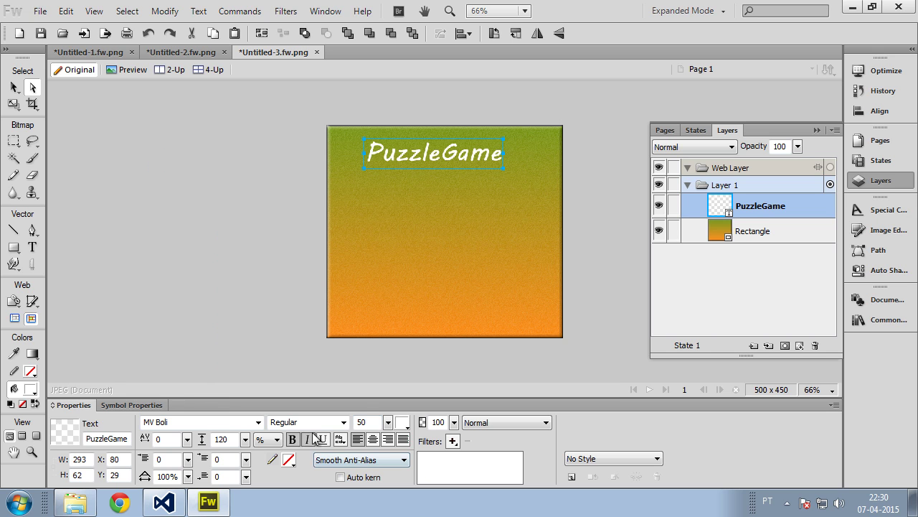
- Set the title's font size to 70 and centre it near the upper edge at about X 47, Y 26
click(366, 422)
text(60)
key(Return)
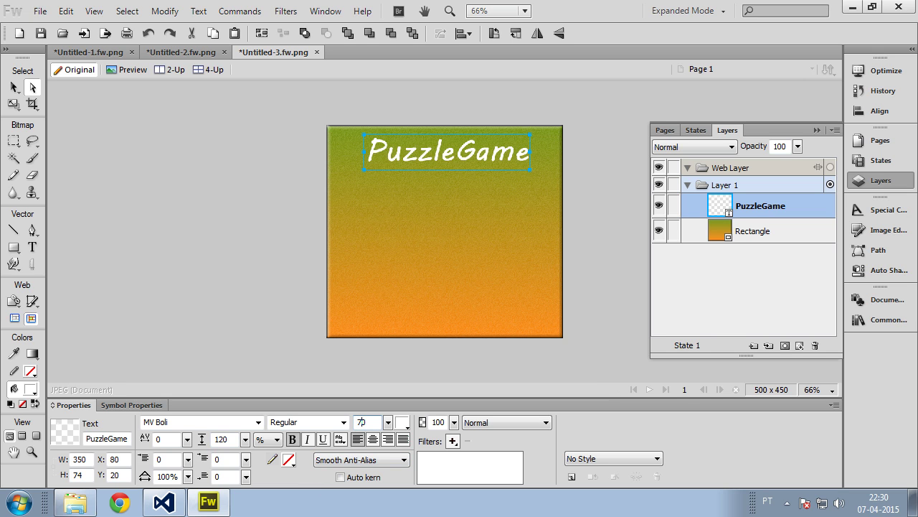
text(70)
key(Return)
drag(465, 161, 452, 168)
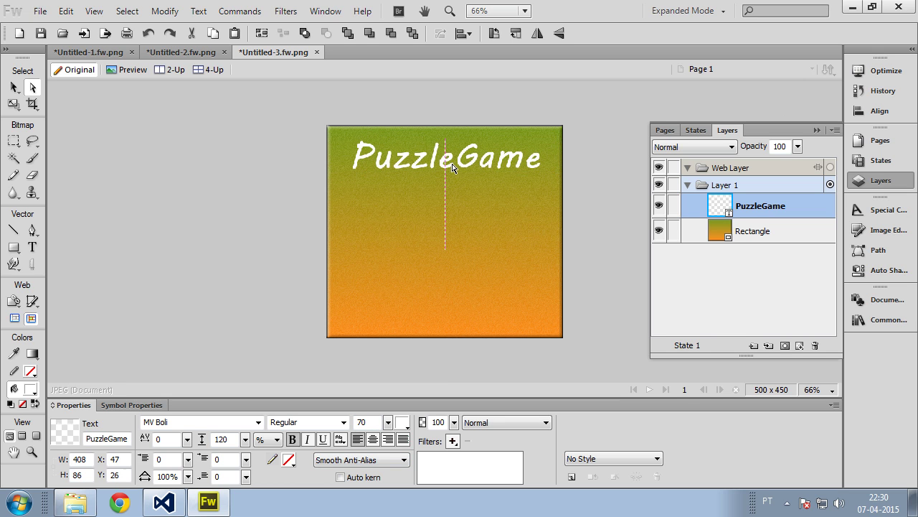
- Give the title text a linear gradient fill running from red at the start to yellow at the end
click(402, 422)
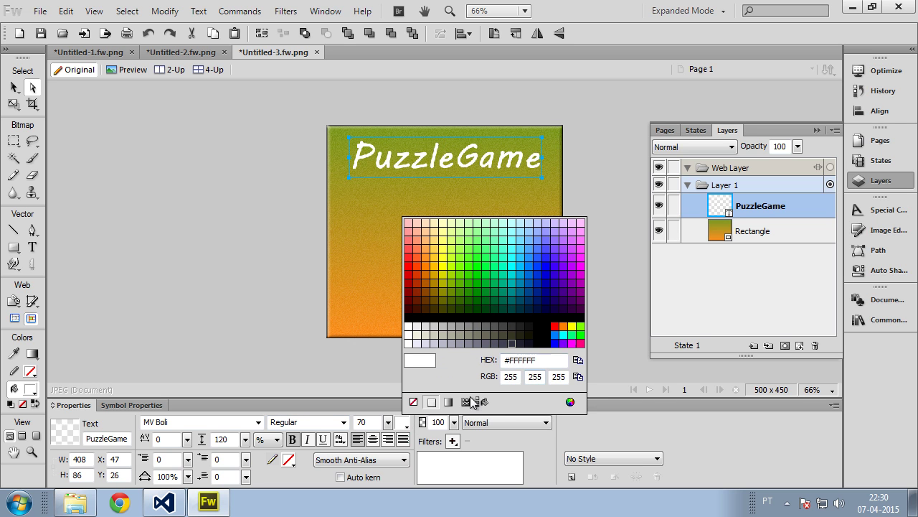
click(447, 403)
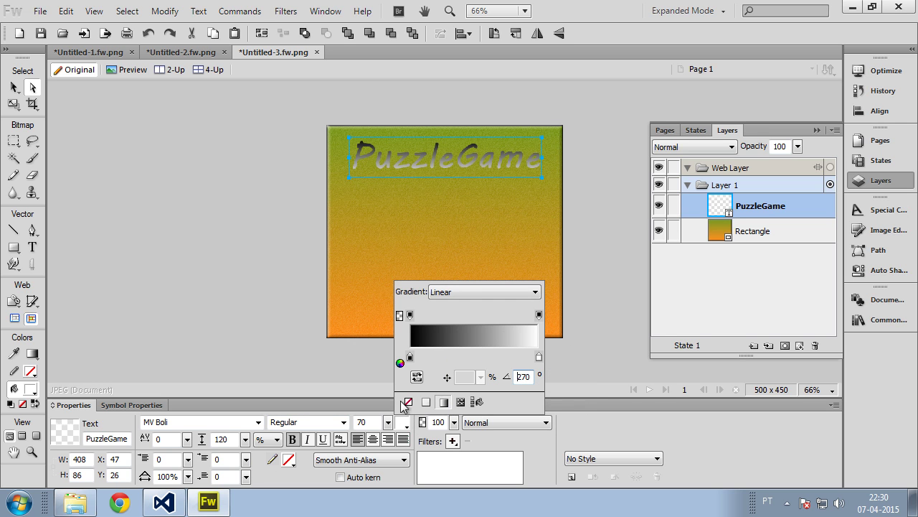
click(410, 357)
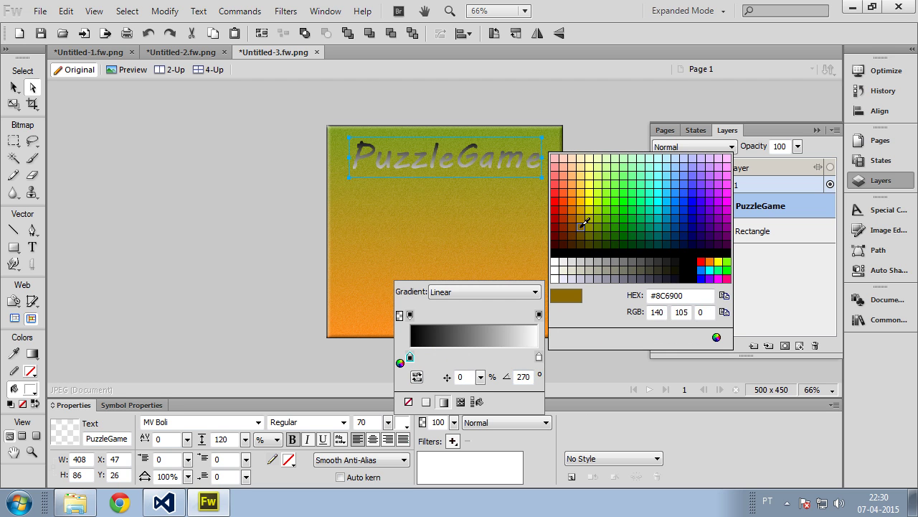
click(658, 214)
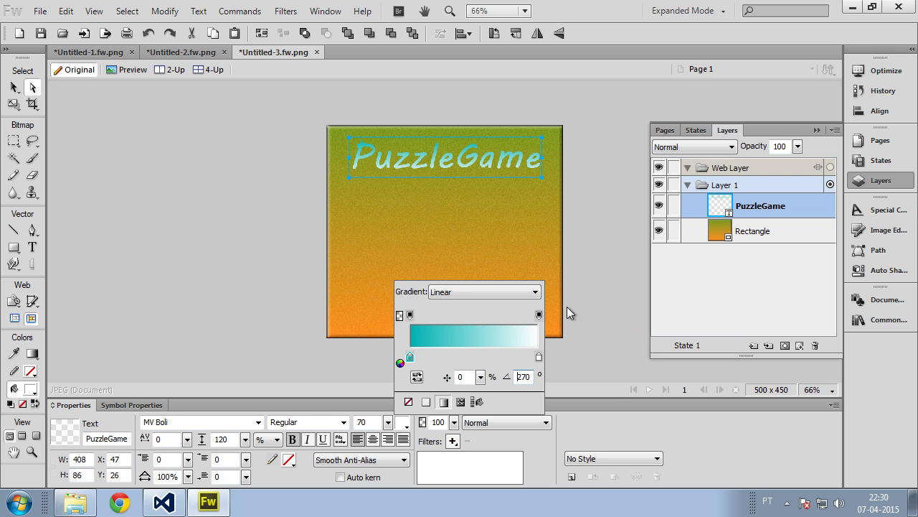
click(539, 358)
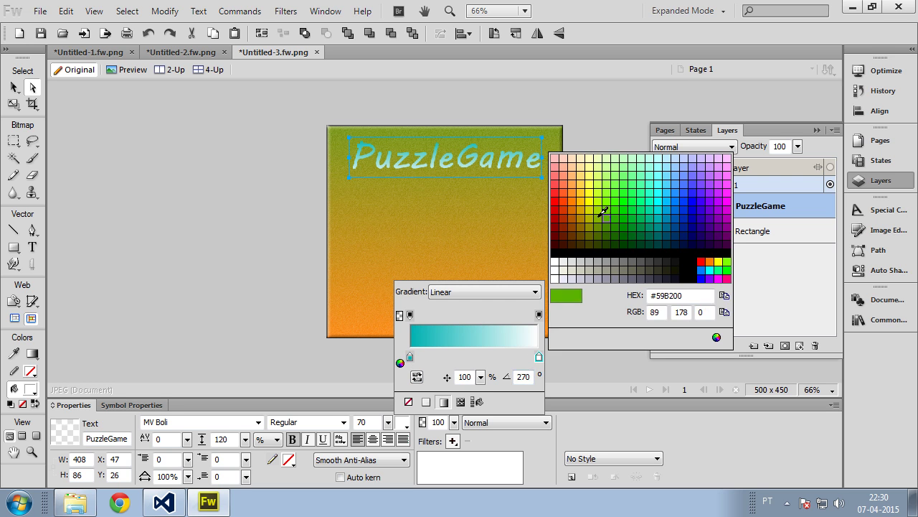
click(597, 210)
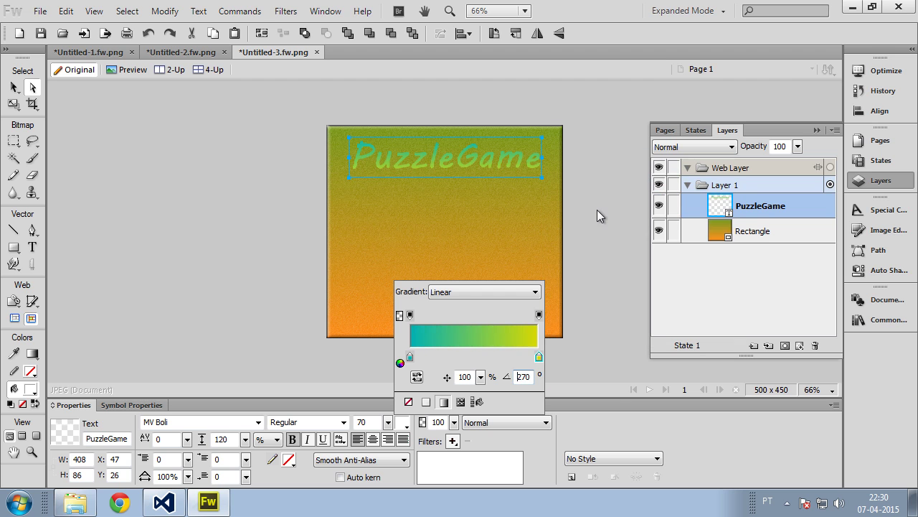
click(410, 358)
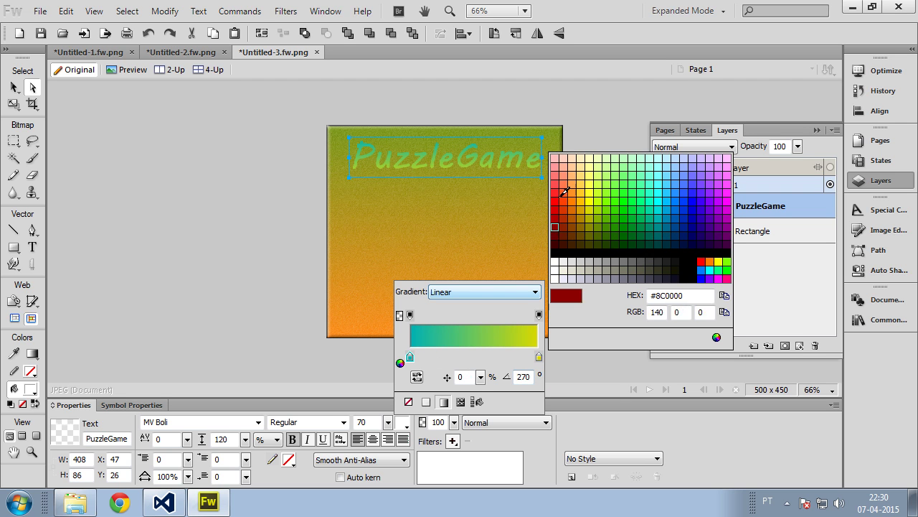
click(701, 262)
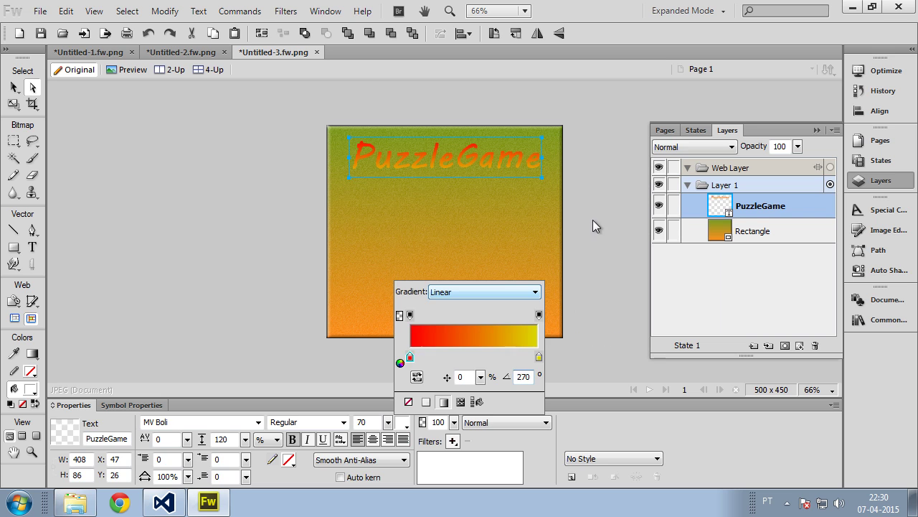
click(593, 220)
click(486, 168)
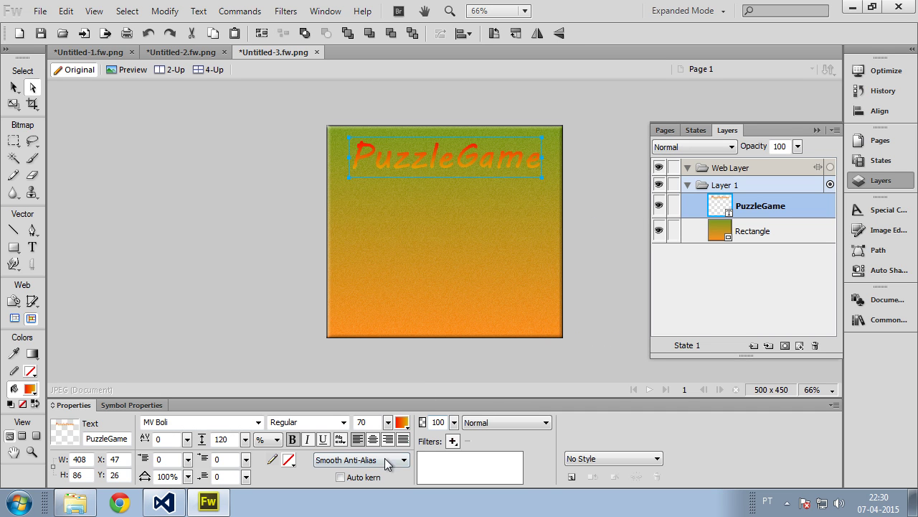
- Add a Glow filter to the title text and set its glow colour to black
click(452, 440)
mouse_move(532, 398)
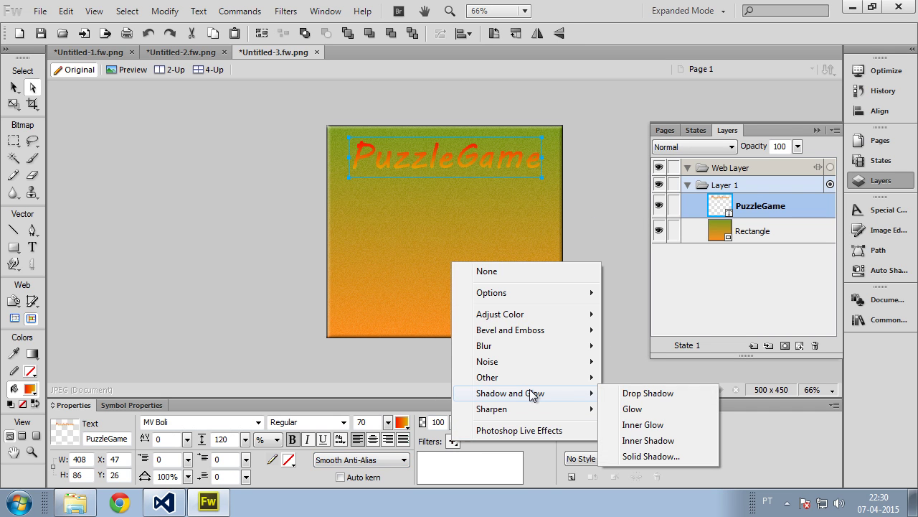
click(645, 409)
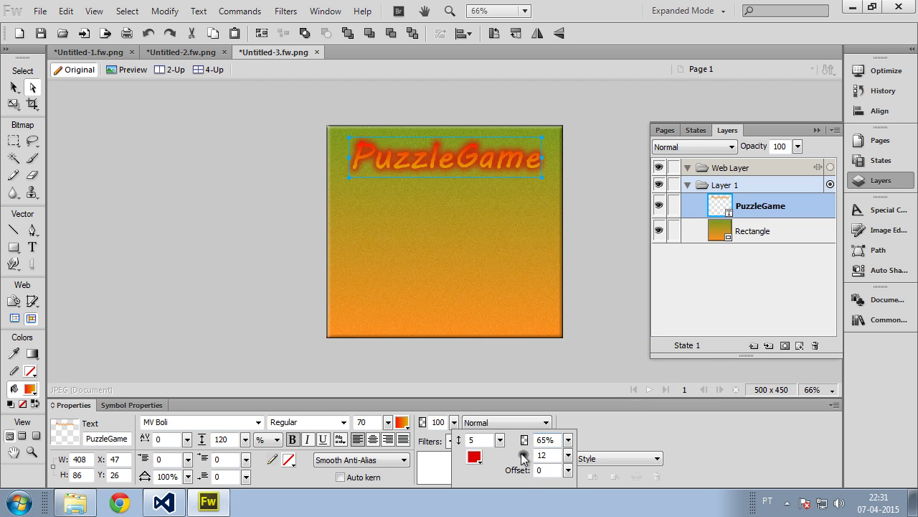
click(475, 458)
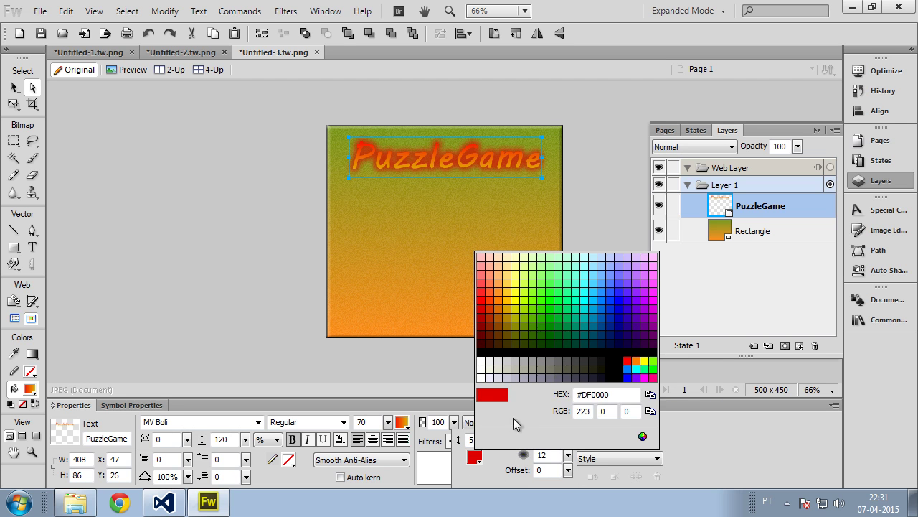
click(480, 350)
click(610, 201)
click(610, 202)
key(ctrl+1)
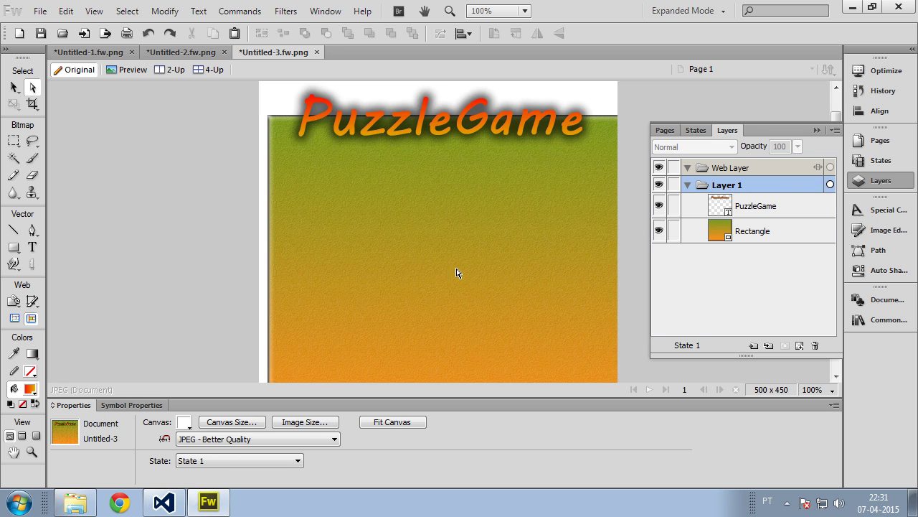
- Lock the background rectangle and the PuzzleGame title objects in Layer 1
click(457, 266)
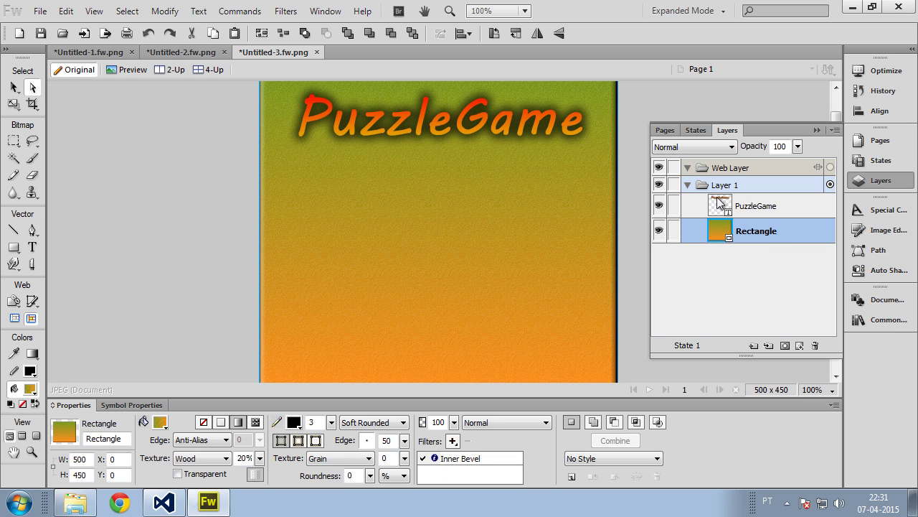
click(674, 230)
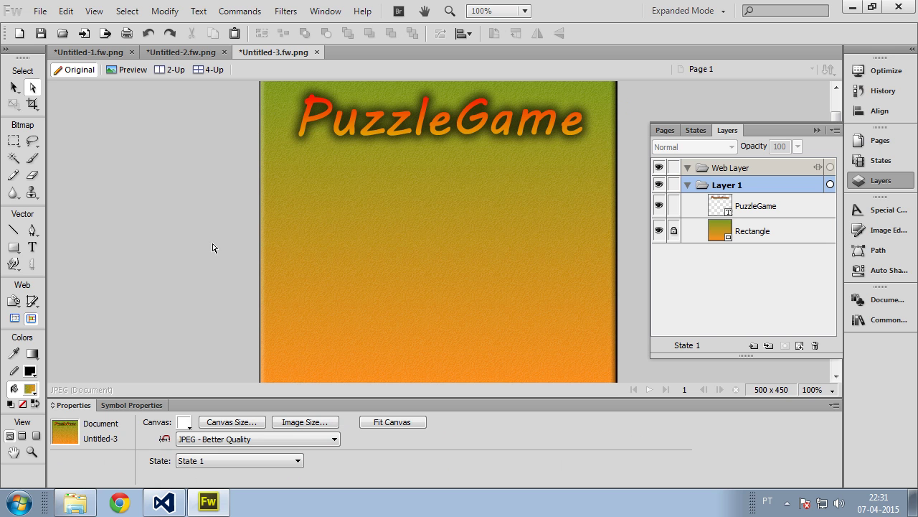
click(674, 205)
click(673, 205)
mouse_move(462, 130)
mouse_down()
mouse_move(456, 146)
mouse_move(458, 131)
mouse_up()
click(674, 206)
click(161, 231)
key(ctrl+minus)
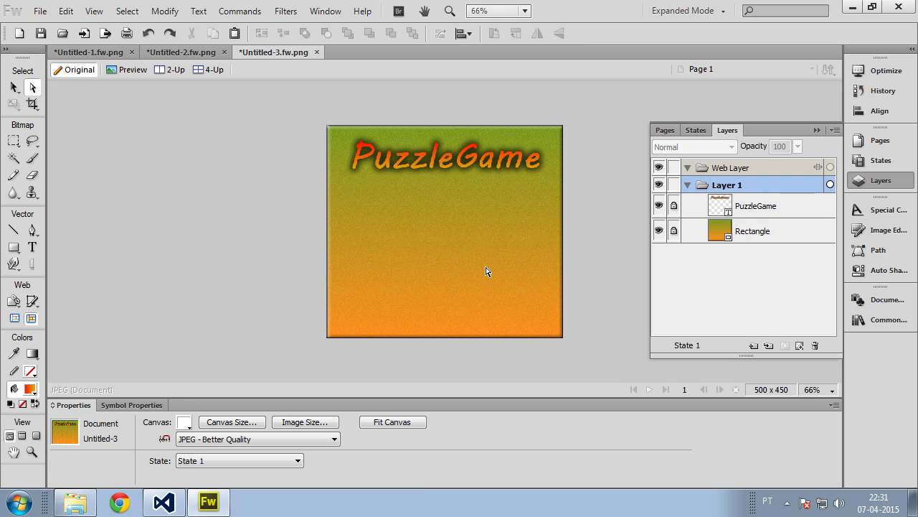
- Draw a rectangle about 351 x 191 below the title and give it a solid olive green fill
click(13, 246)
drag(382, 201, 548, 292)
click(238, 422)
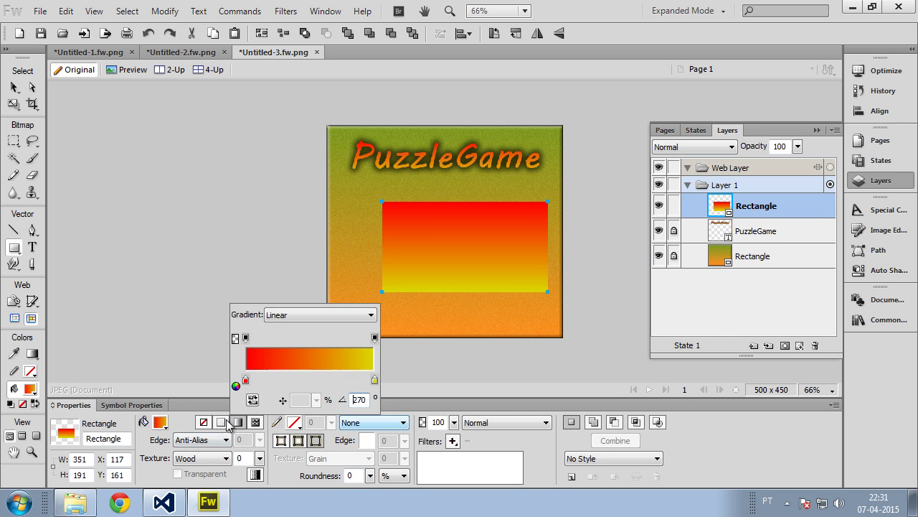
click(220, 422)
click(262, 287)
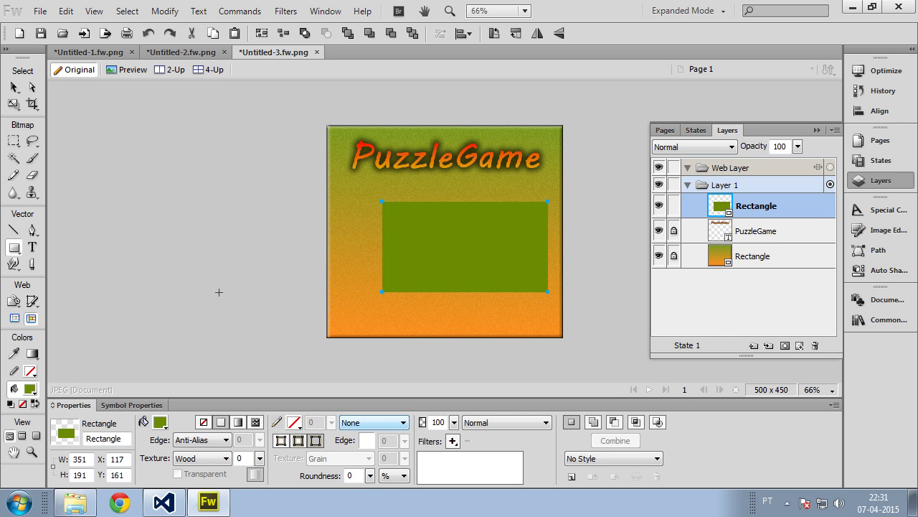
- Set the new green rectangle's width and height to 200 x 200
double_click(89, 459)
text(200)
key(Tab)
text(2)
key(Tab)
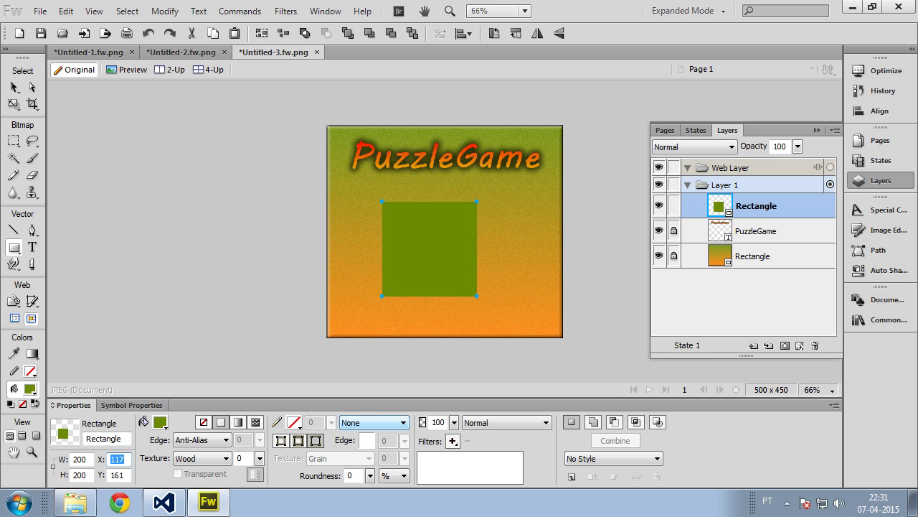
- Centre the green square horizontally relative to the canvas and move it up to Y 114, just below the title
click(32, 86)
click(158, 196)
click(454, 265)
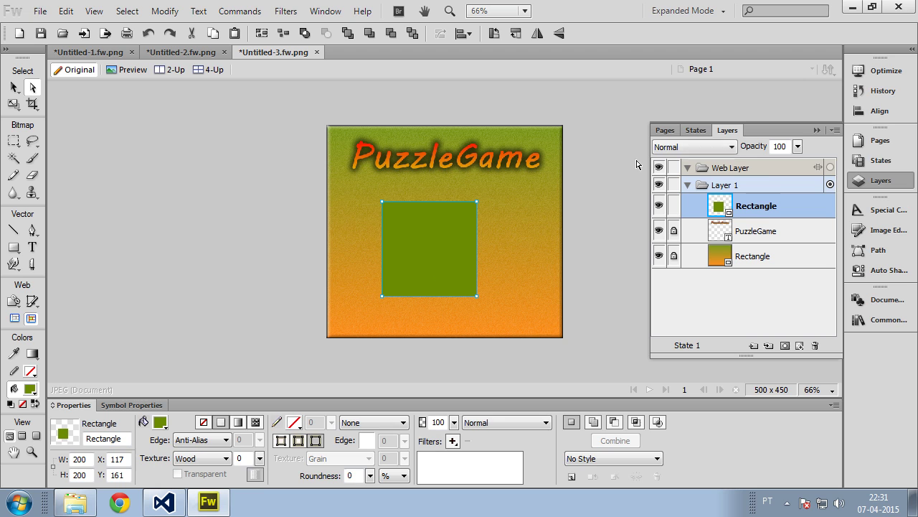
click(879, 113)
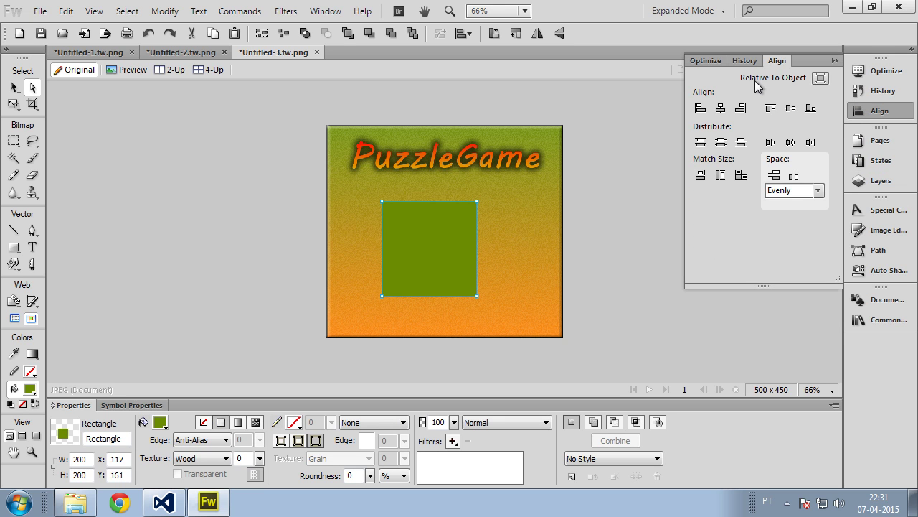
click(820, 81)
click(720, 109)
key(Up)
key(Up)
key(Up)
key(Up)
key(Up)
key(Up)
key(Up)
key(Up)
key(Up)
key(Up)
key(Up)
key(Up)
key(Up)
key(Up)
key(Up)
key(Up)
key(Up)
key(Up)
key(Up)
key(Up)
key(Up)
key(Up)
key(Up)
key(Up)
key(Up)
key(Up)
key(Up)
key(Up)
key(Up)
key(Up)
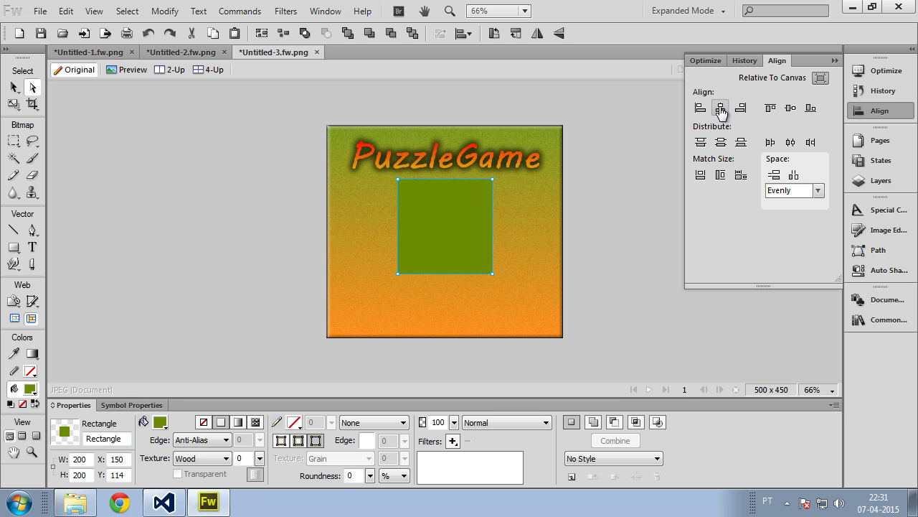
click(603, 206)
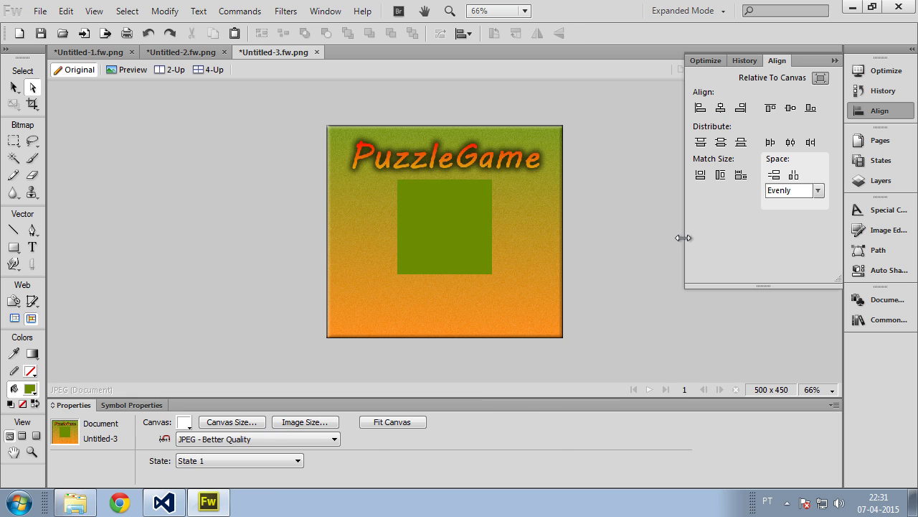
- Copy the dark brown square in Untitled-2 and paste its attributes onto the green square in Untitled-3
click(428, 236)
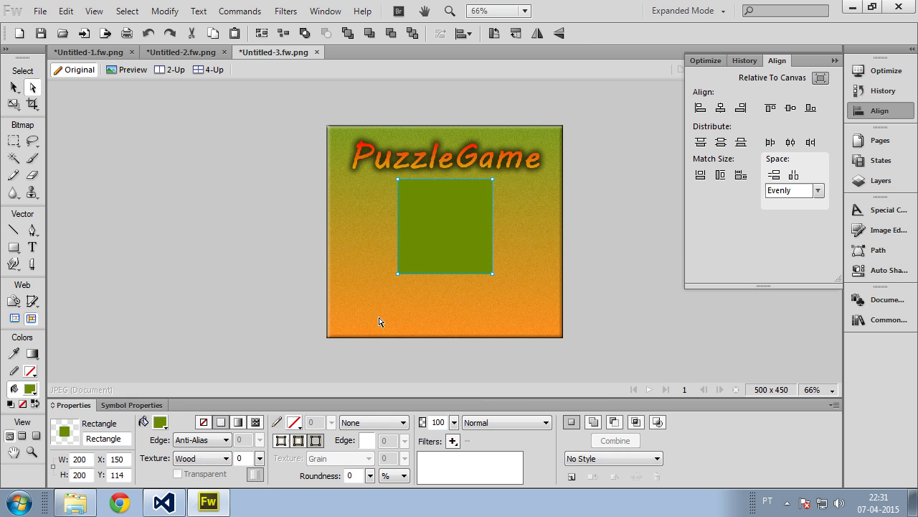
click(180, 51)
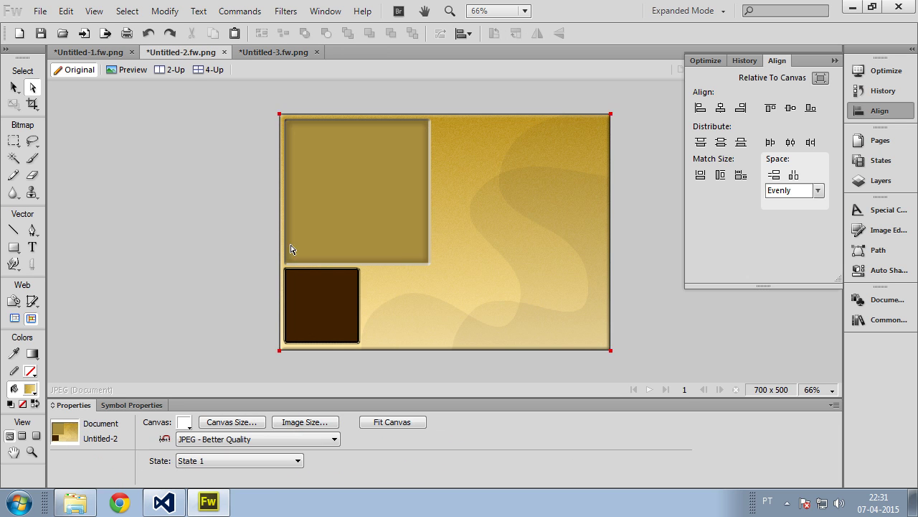
click(327, 293)
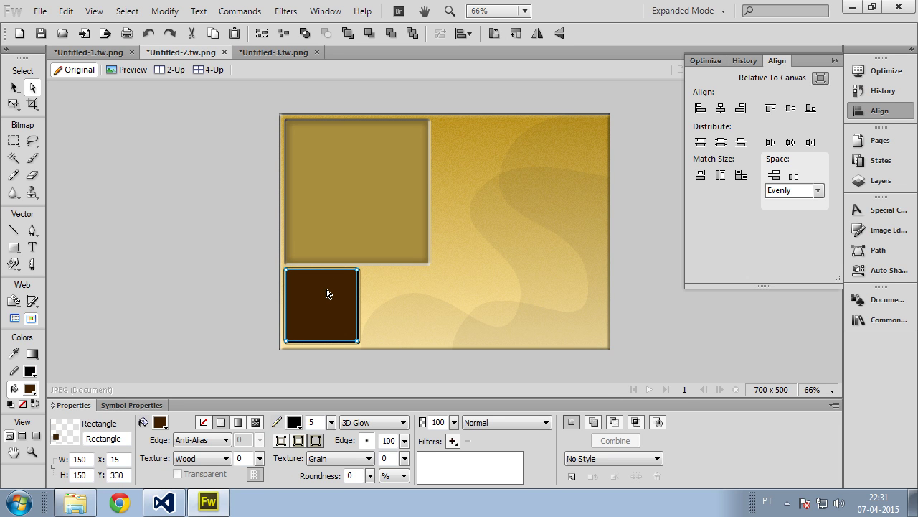
key(ctrl+Tab)
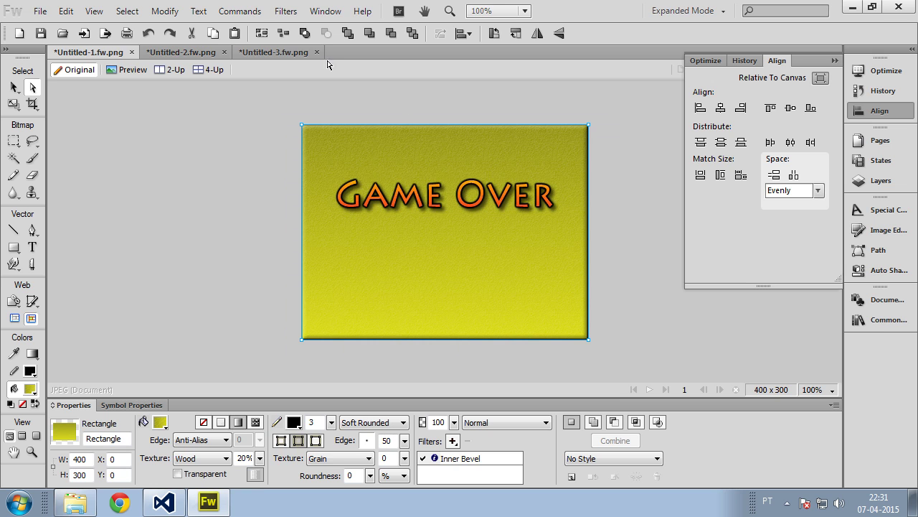
click(295, 57)
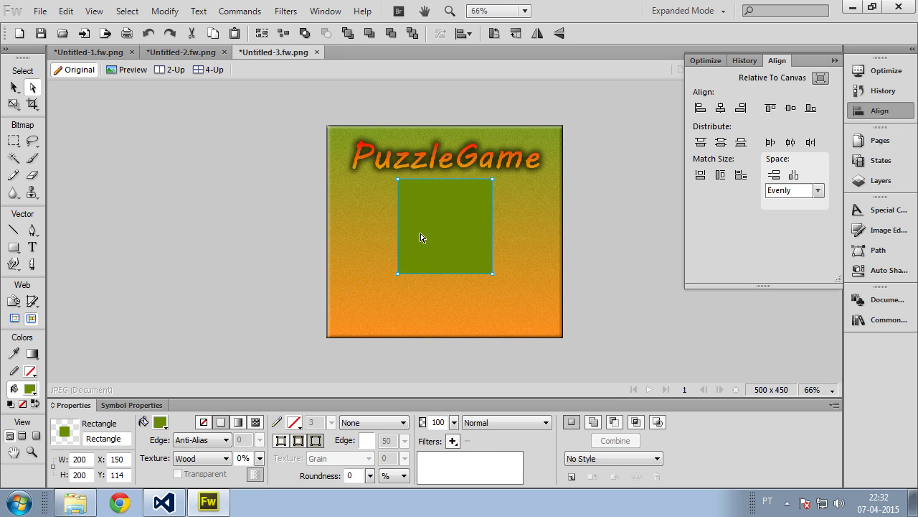
key(ctrl+alt+shift+v)
click(254, 269)
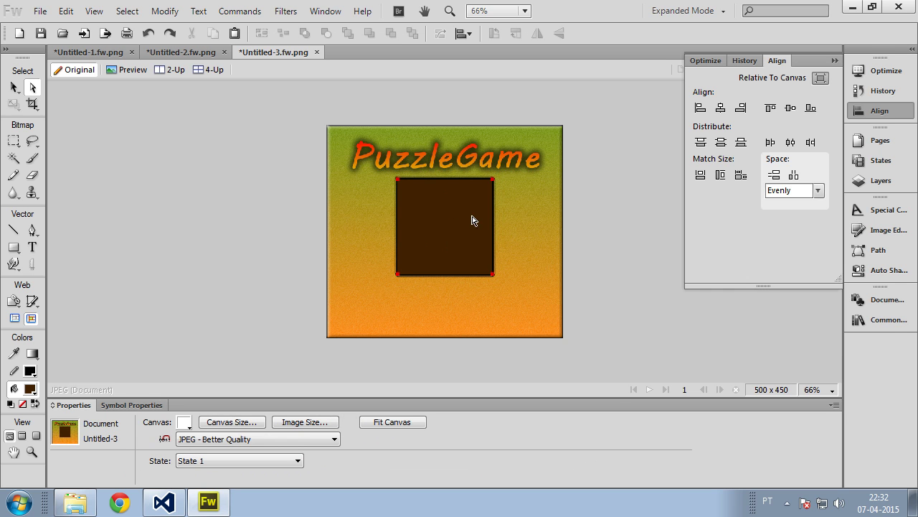
key(ctrl+equal)
key(ctrl+equal)
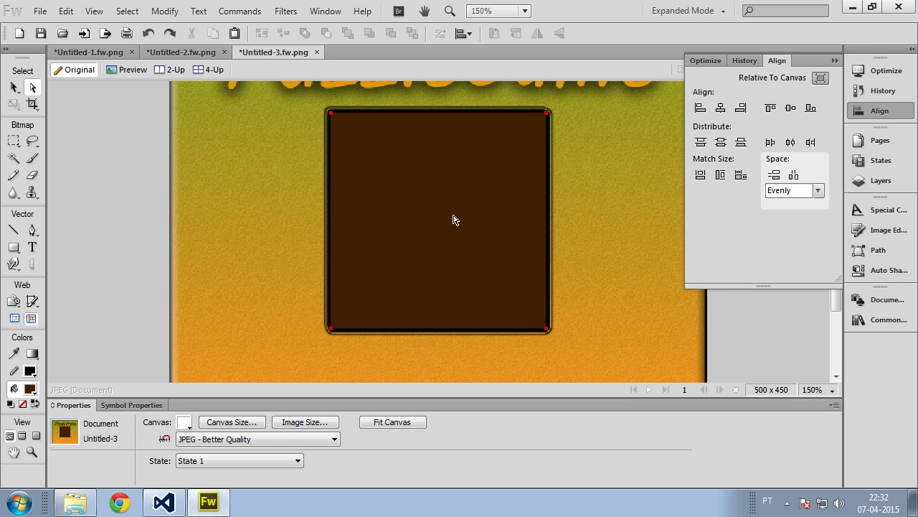
- Export the finished background image as a JPEG named img_inicio into the Debug folder
key(ctrl+minus)
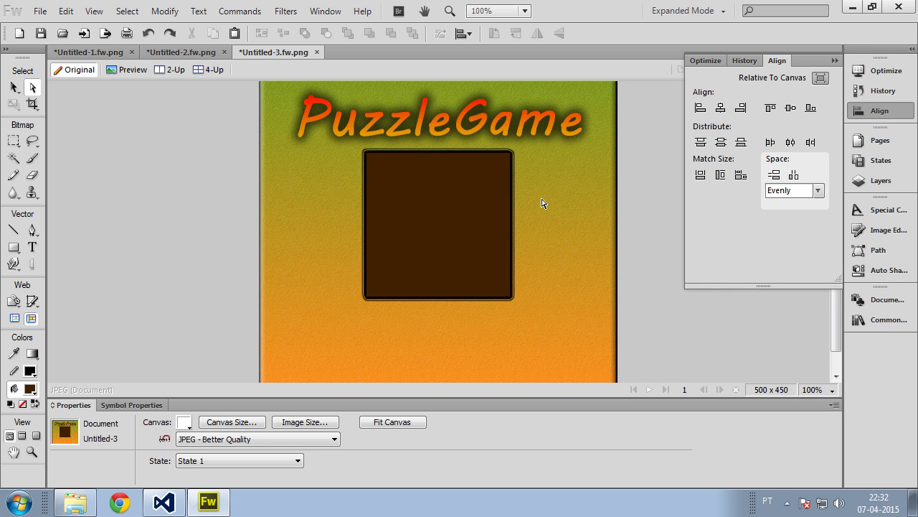
key(ctrl+minus)
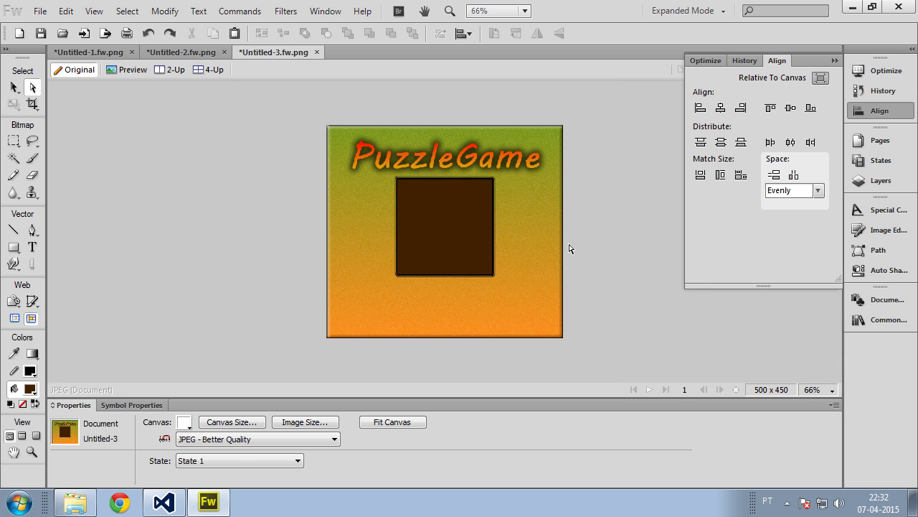
click(40, 11)
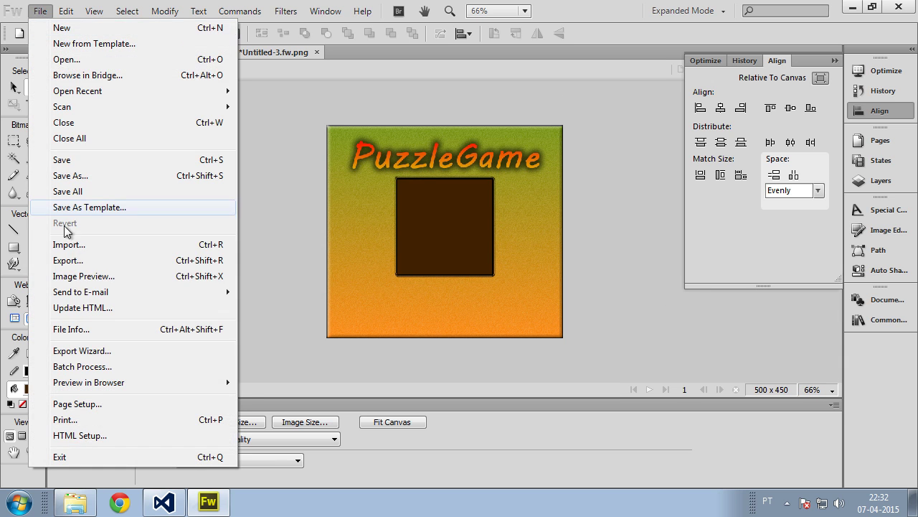
click(84, 277)
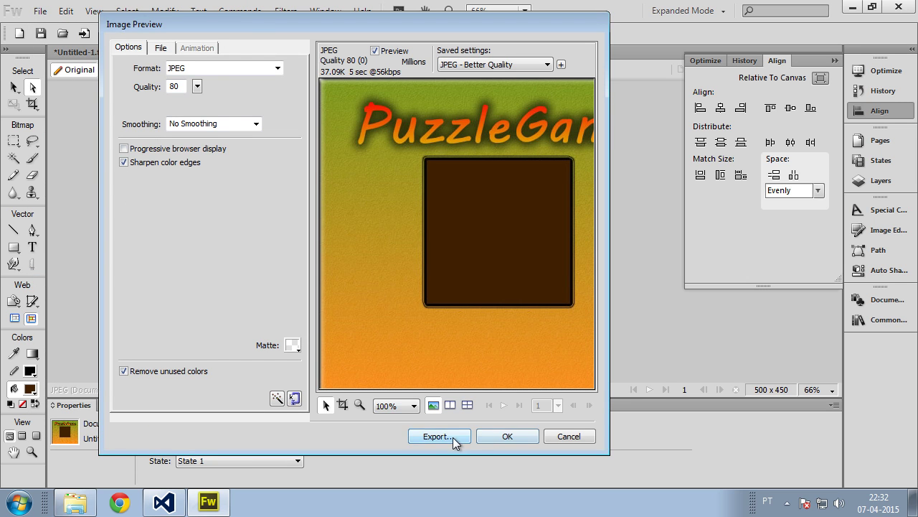
click(453, 436)
click(322, 292)
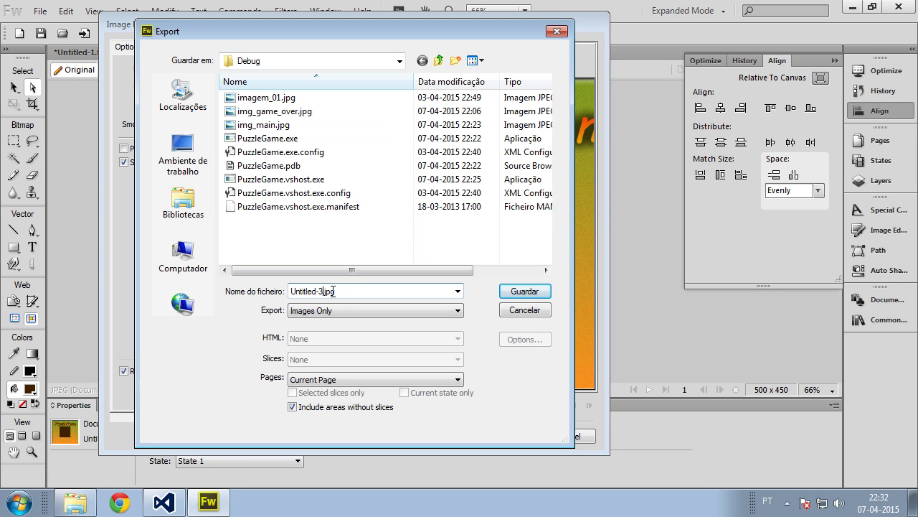
key(shift+Home)
text(img_inic)
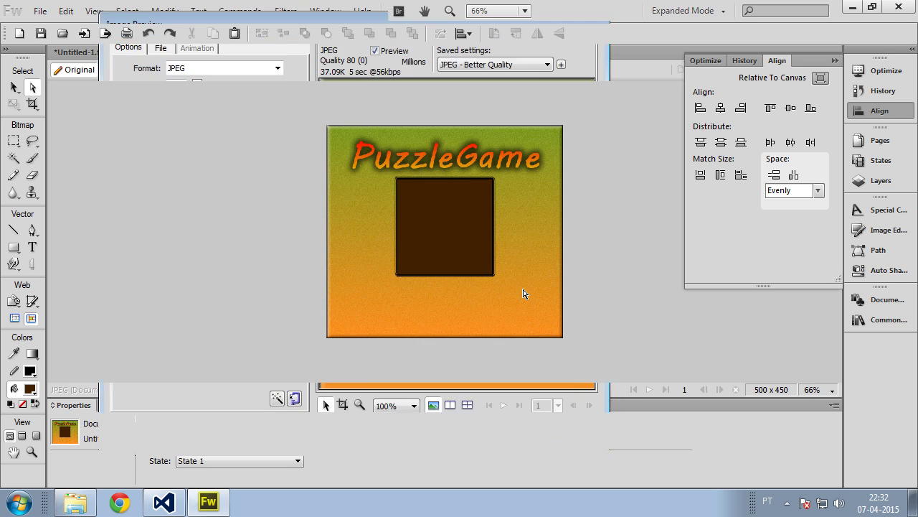
click(503, 296)
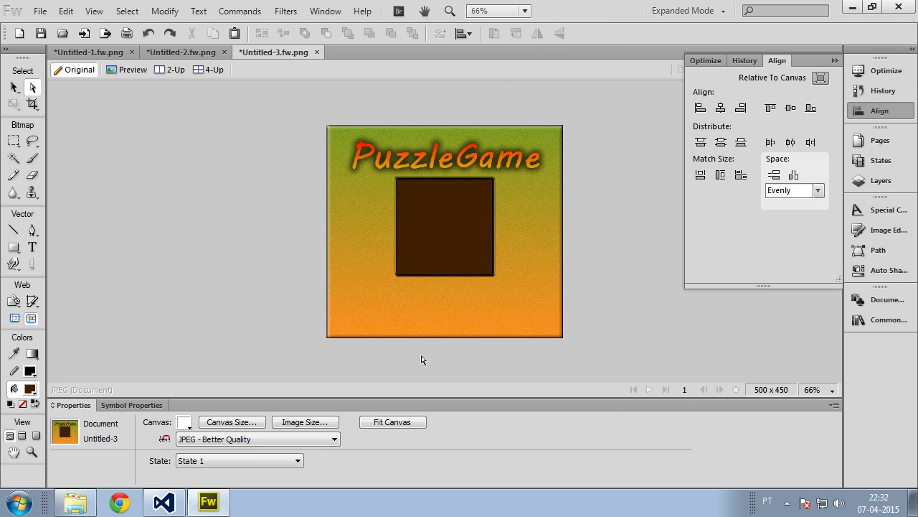
- Switch to Visual Studio and delete all five orange placeholder labels from the frmInicio form
click(173, 502)
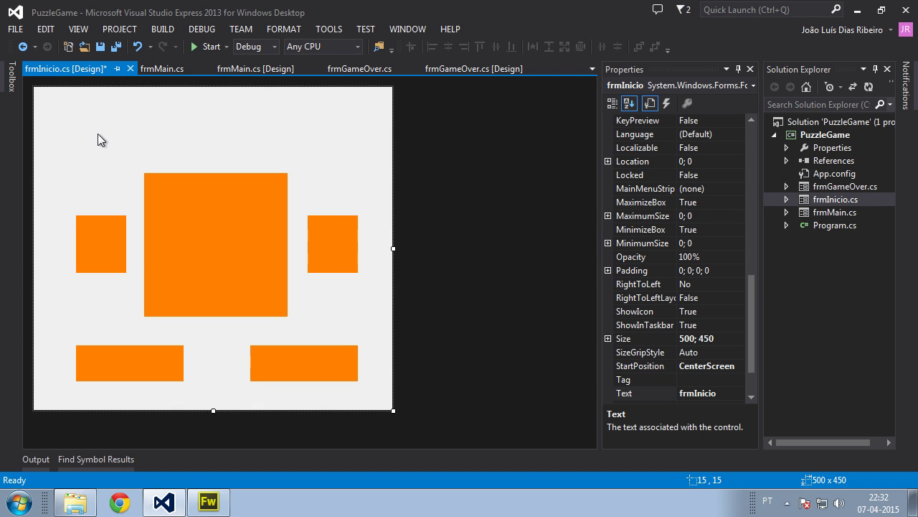
drag(56, 140, 380, 399)
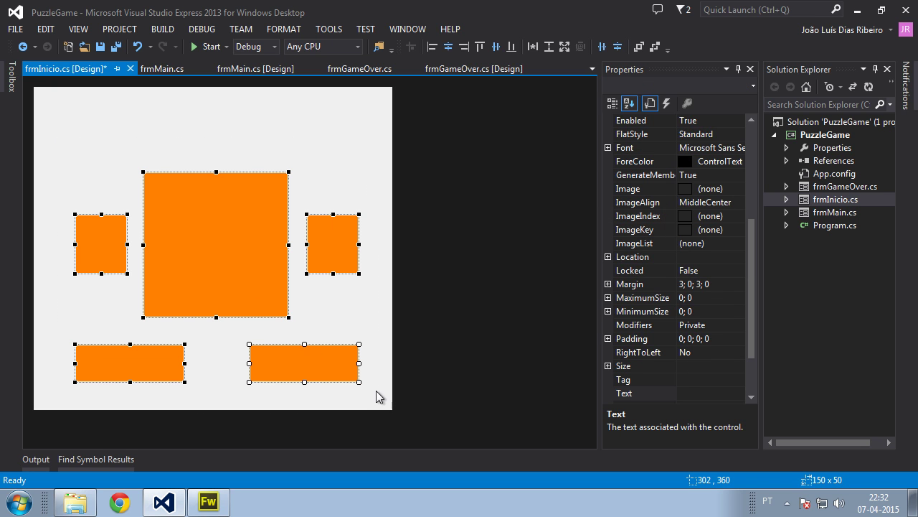
click(228, 138)
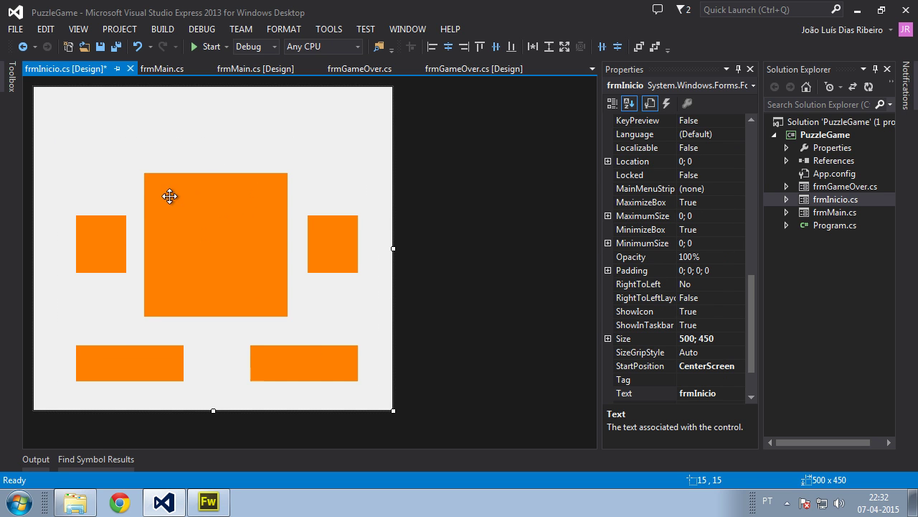
click(129, 349)
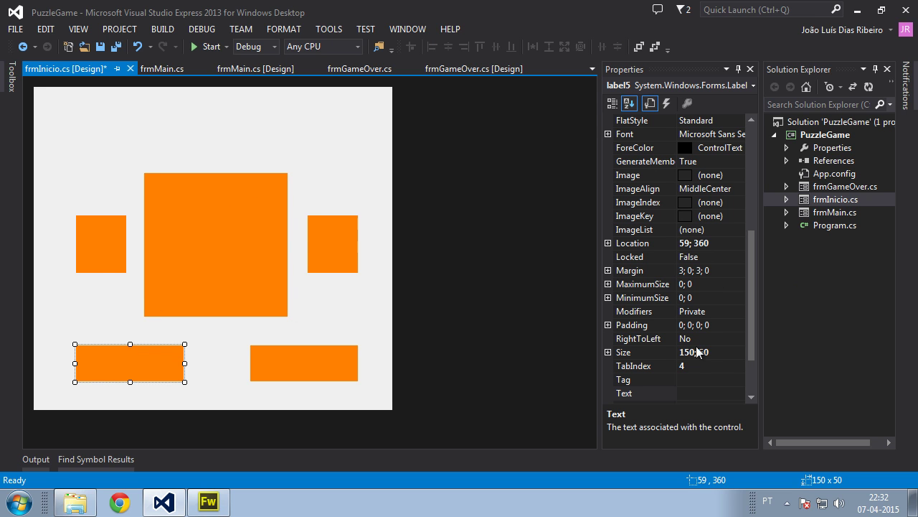
click(108, 241)
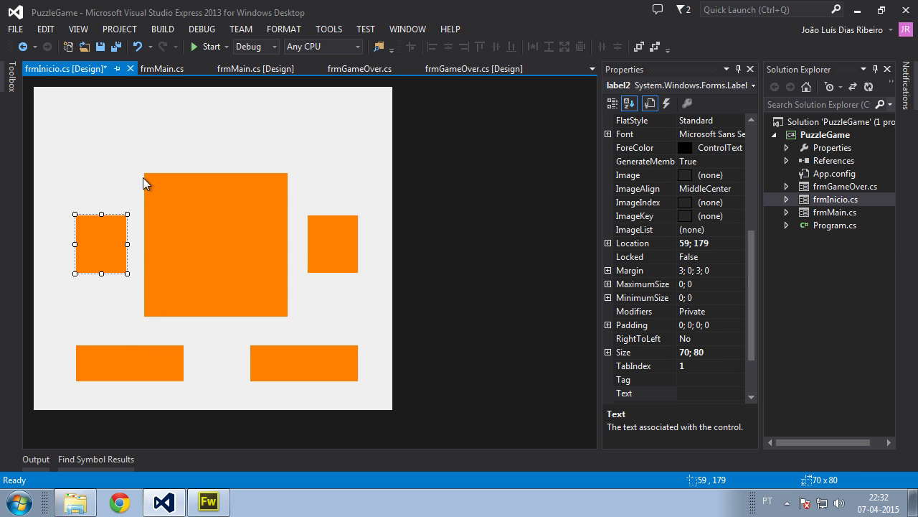
click(112, 144)
drag(60, 115, 378, 396)
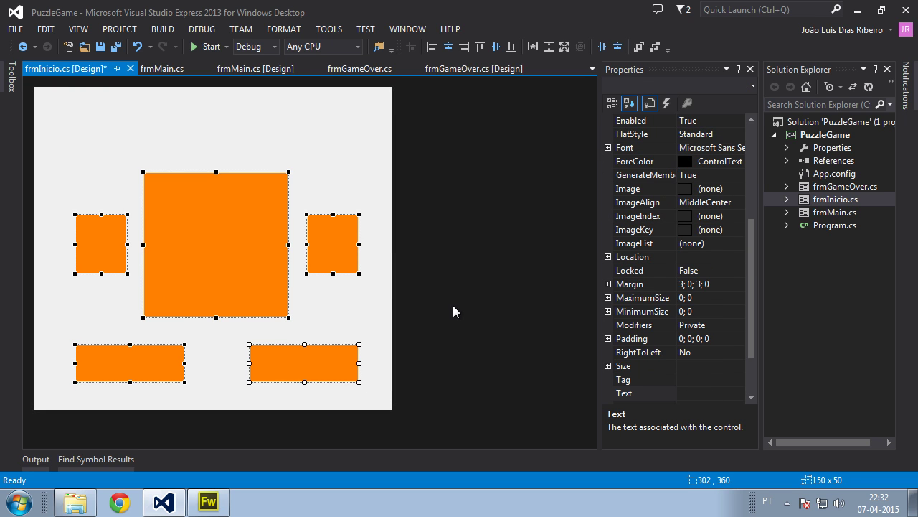
key(Delete)
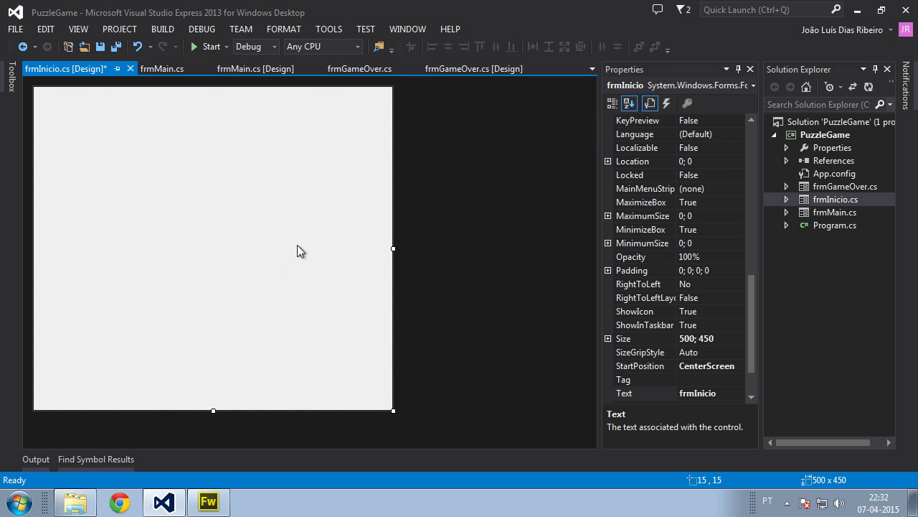
- Create the form's Load handler and add the comment "// quadro de início do jogo" between two separator lines above the frmInicio class
double_click(235, 282)
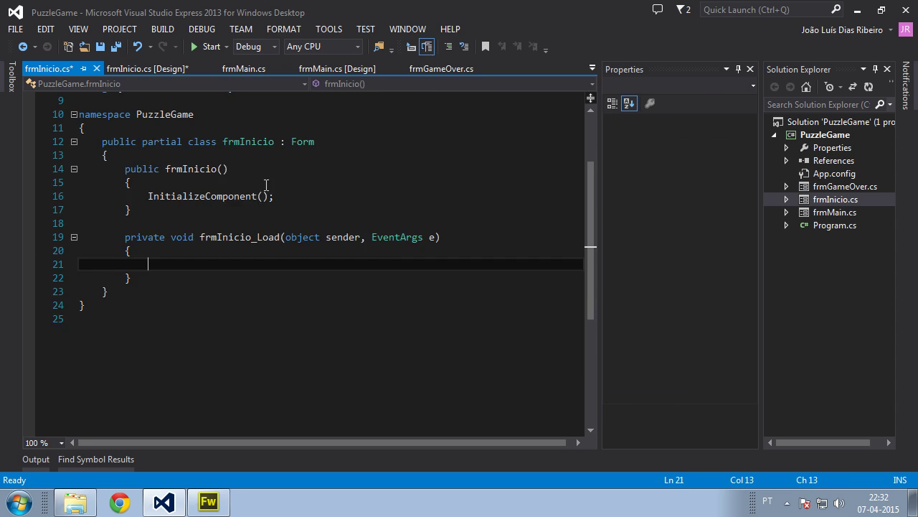
click(191, 242)
key(Up)
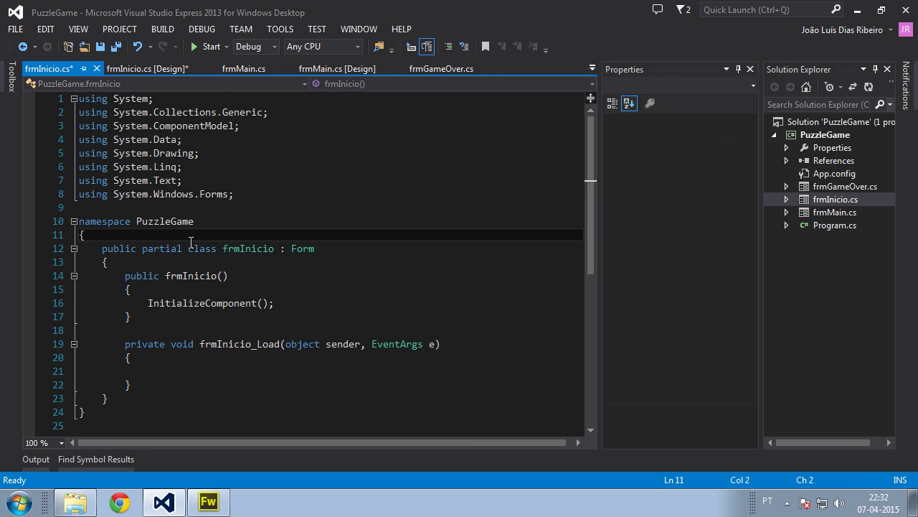
key(Return)
text(//==================================================)
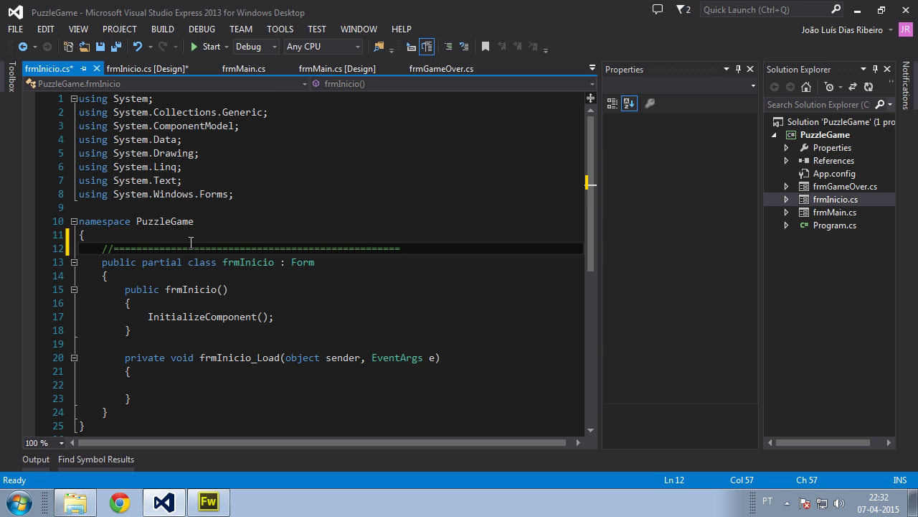
key(ctrl+c)
key(ctrl+v)
key(Up)
key(Return)
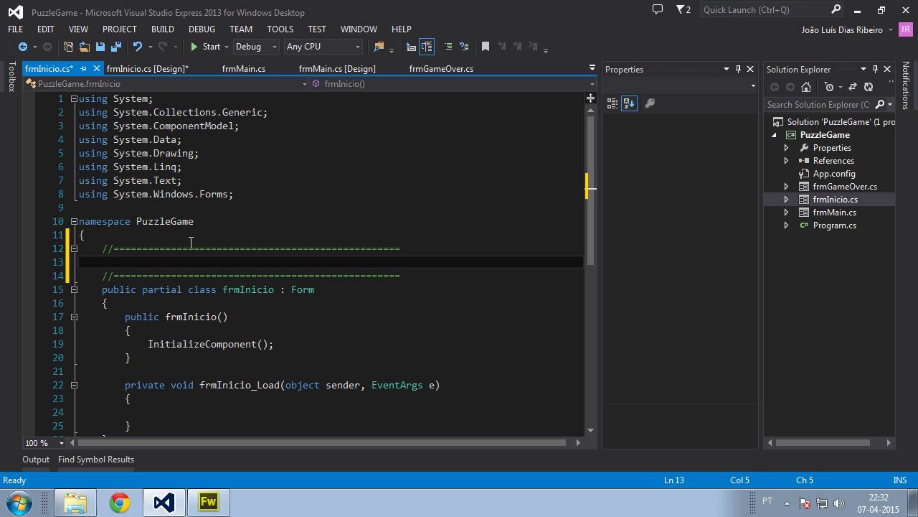
text(// quadro de início do jogo)
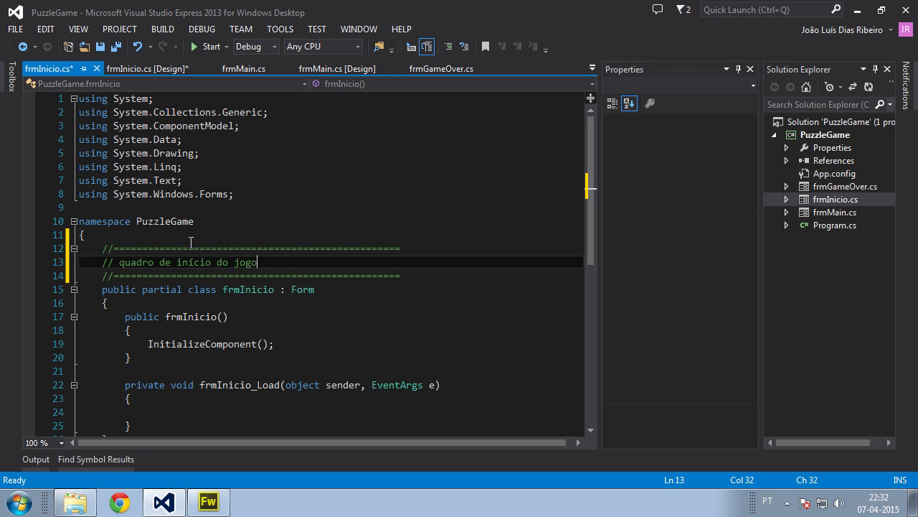
key(Down)
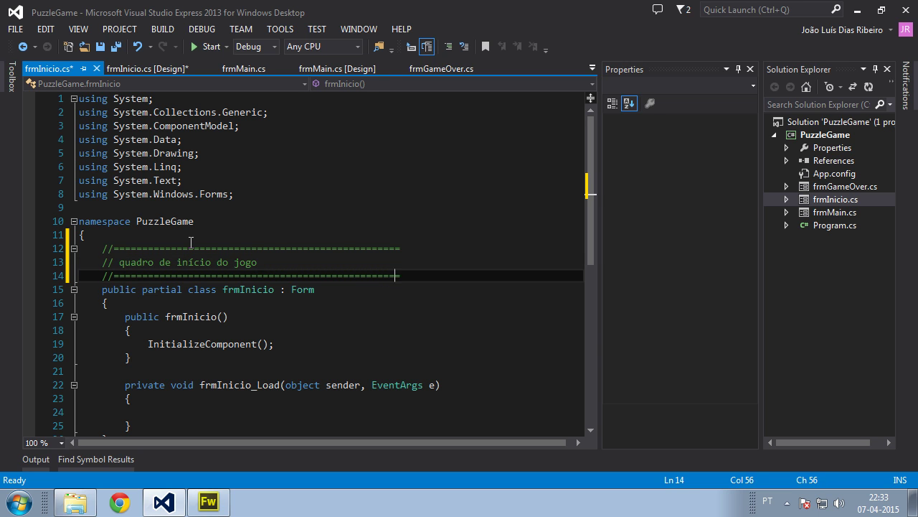
- Copy the separator comment line and paste it directly above the frmInicio constructor
key(shift+Home)
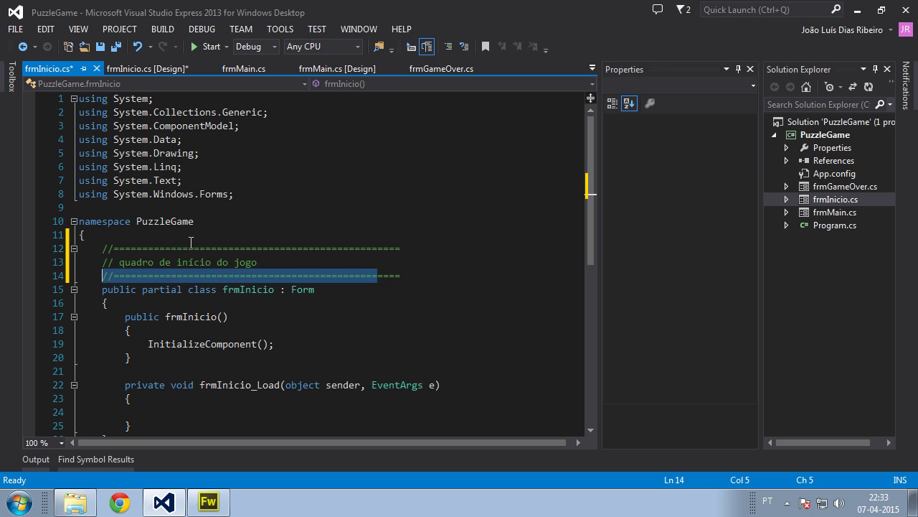
key(ctrl+c)
key(Down)
key(Down)
key(End)
key(Return)
key(ctrl+v)
- Add this.DoubleBuffered = true; as the first statement of the frmInicio constructor, before InitializeComponent()
key(Down)
key(Down)
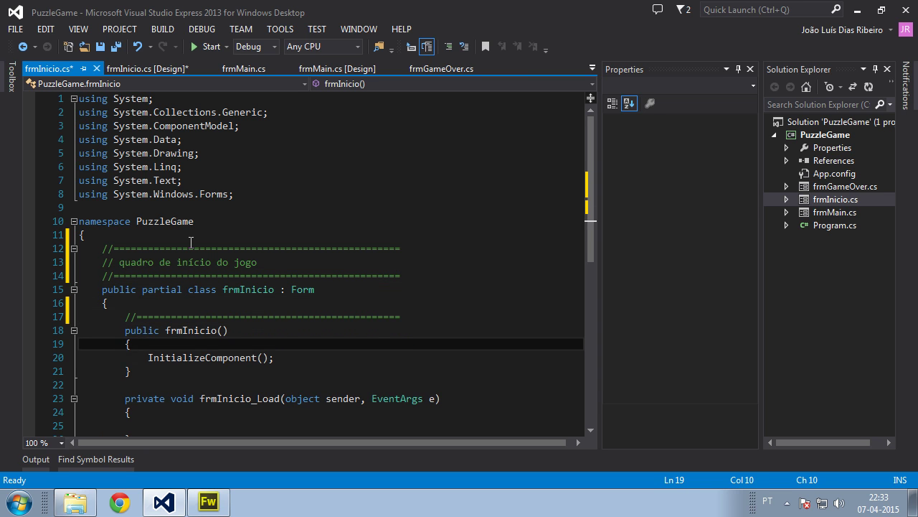
key(Return)
text(this.db)
key(Tab)
key(ctrl+shift+Left)
text(Doubl)
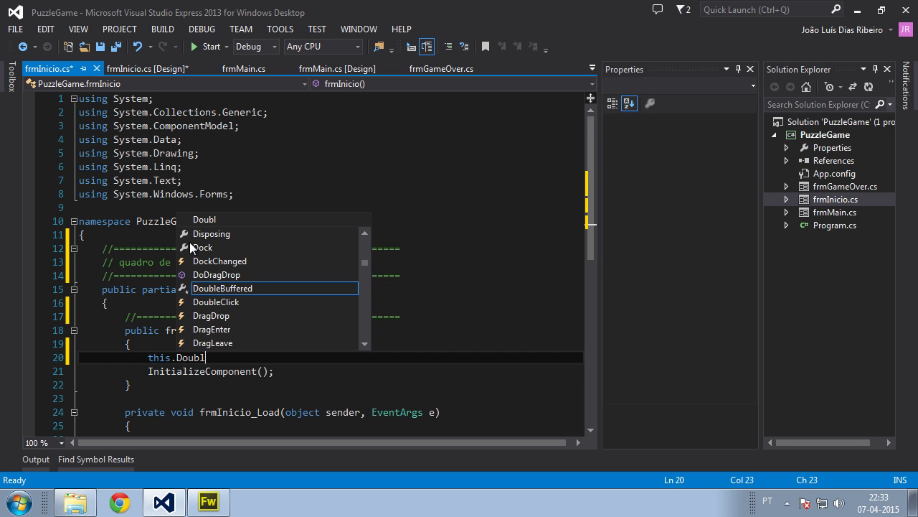
key(Tab)
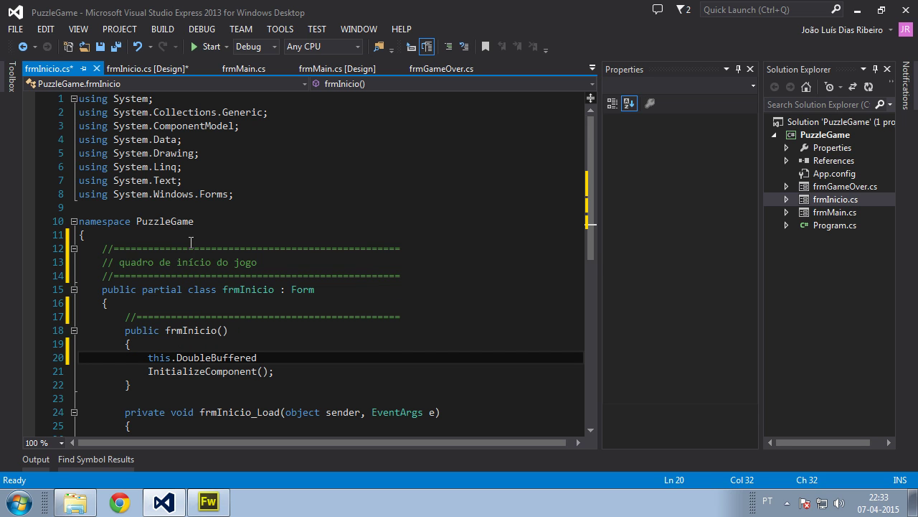
text(= true;)
- Add the comment "//carrega a imagem de fundo" below InitializeComponent(), separated by a blank line
key(Down)
key(Down)
key(Up)
key(Return)
key(Return)
text(//carrega a imagem de fundo)
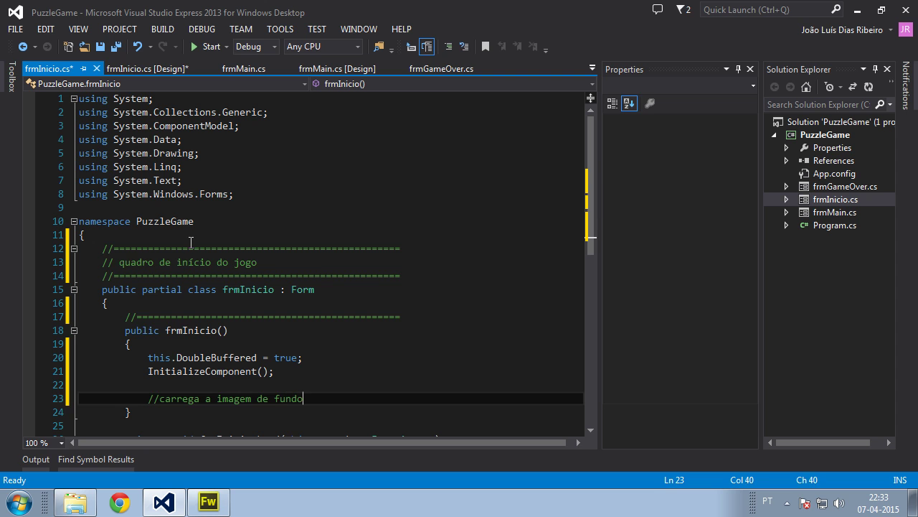
- Set the frmInicio form's BackgroundImageLayout property to None in the designer
click(122, 68)
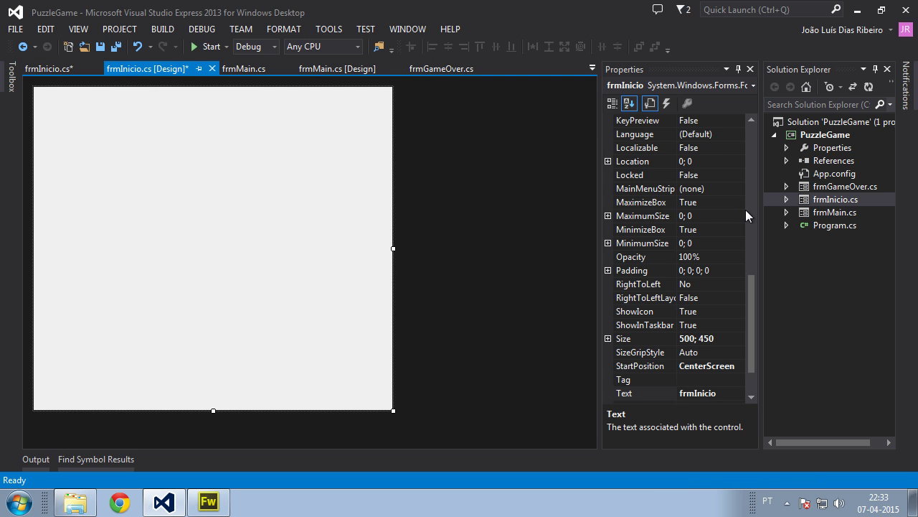
drag(752, 306, 751, 154)
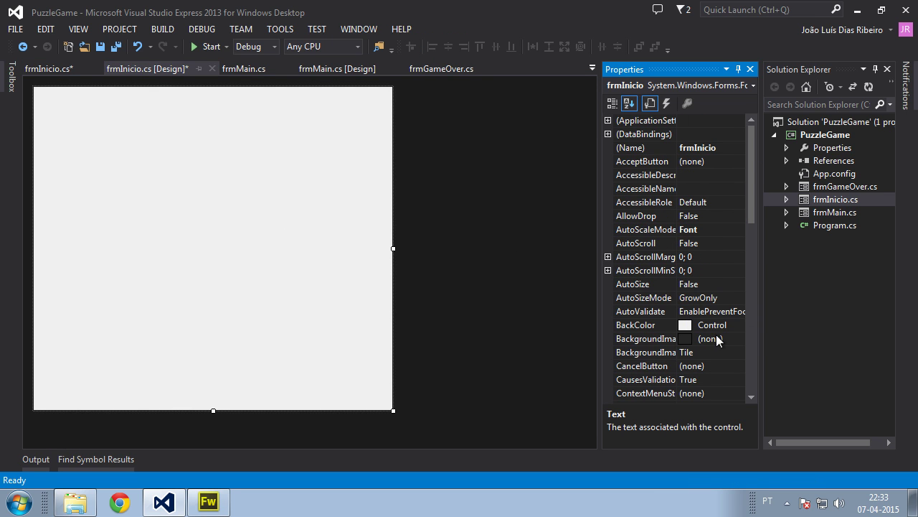
click(707, 354)
click(738, 353)
click(691, 367)
click(117, 69)
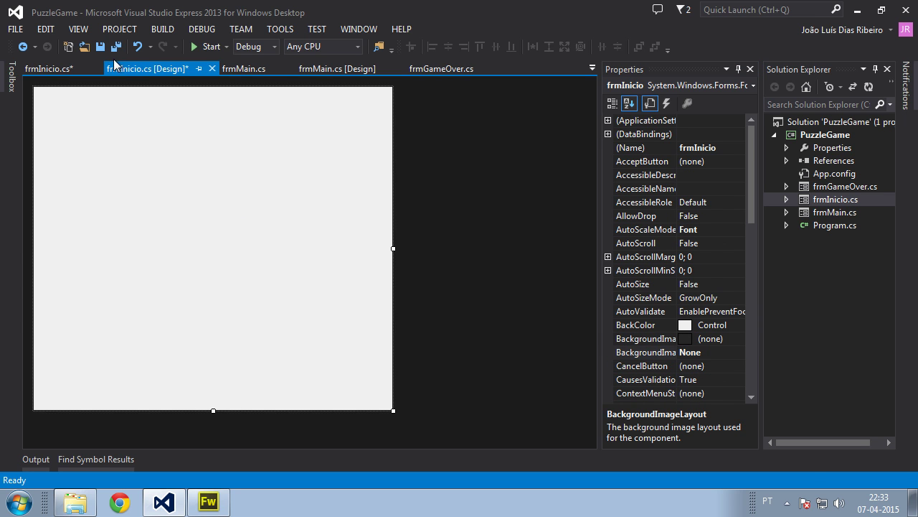
- Under the background comment in the constructor, add this.BackgroundImage = Image.FromFile(Application.StartupPath + @"\img_inicio.jpg");
click(57, 68)
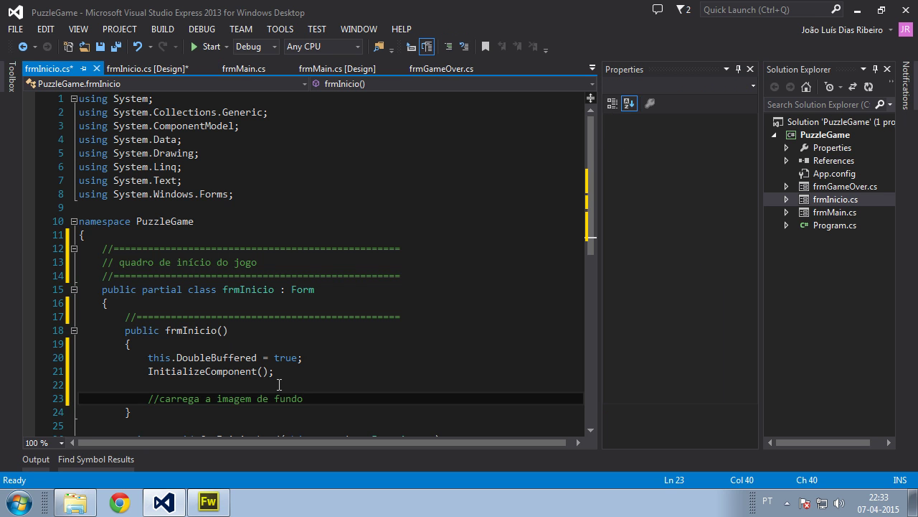
scroll(279, 385, down, 2)
key(Return)
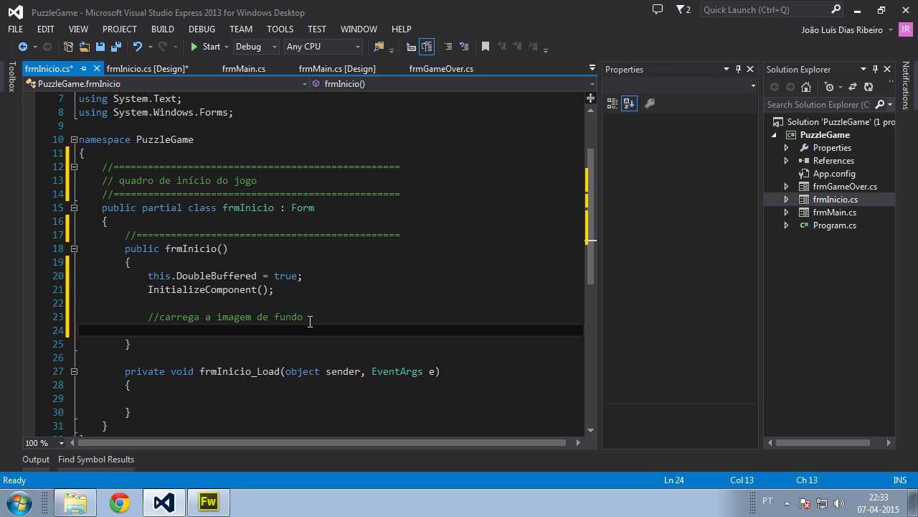
text(this.BackgroundImage)
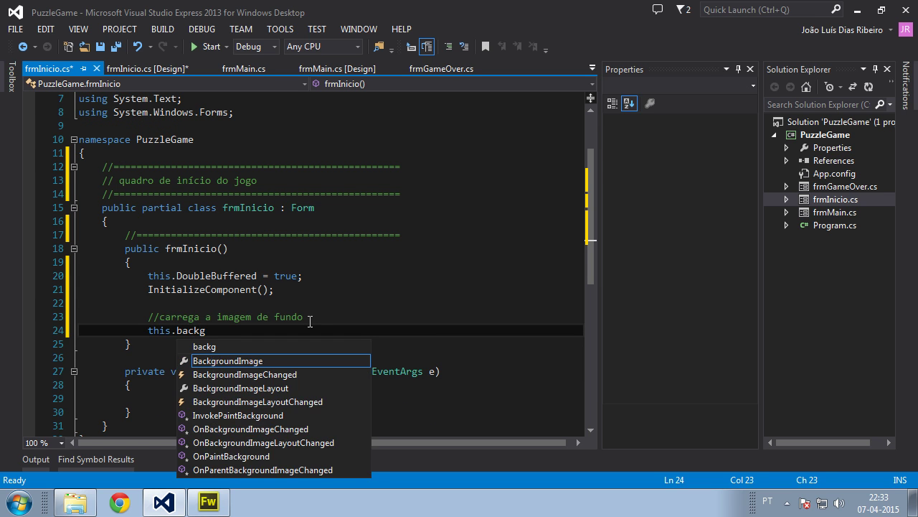
text( = )
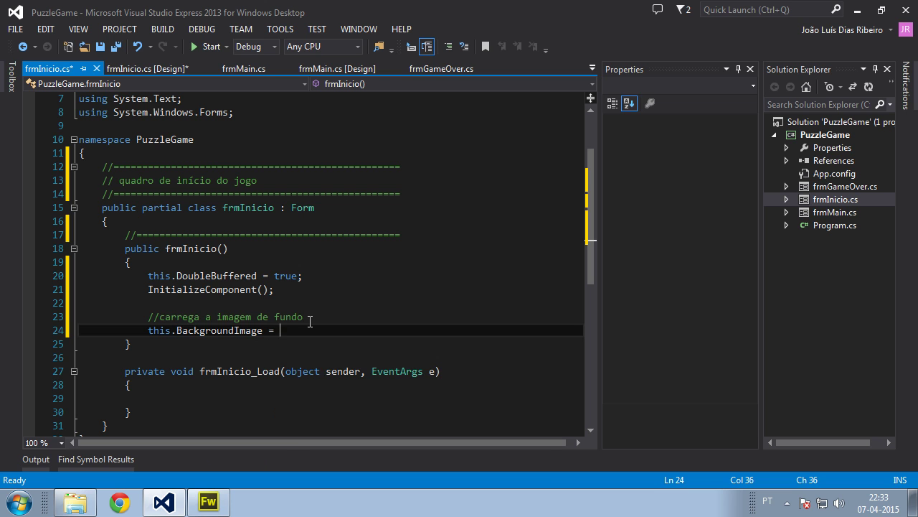
text(Image.FromFile)
text(()
text(Application.st)
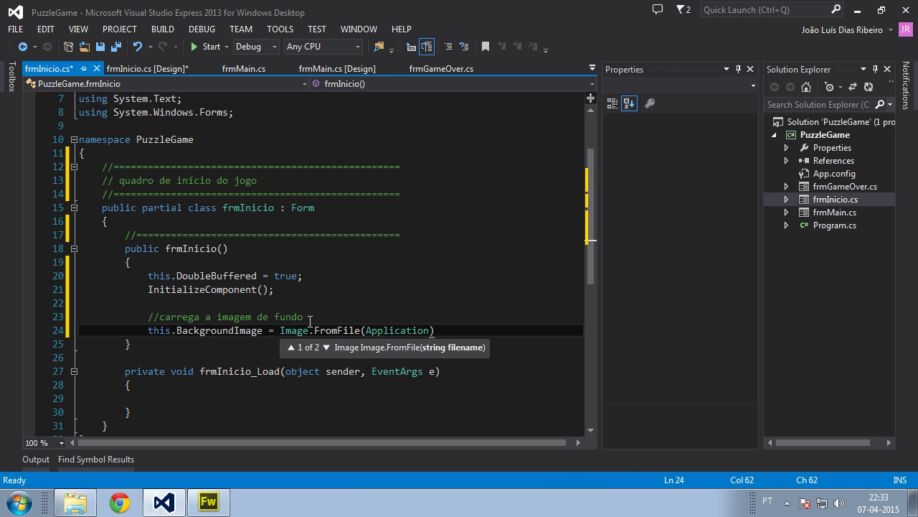
text(art)
key(Tab)
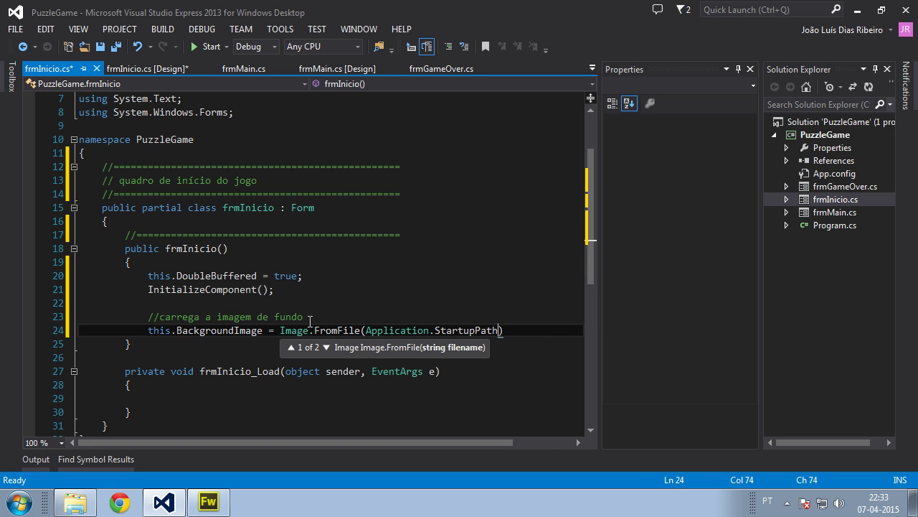
text(+ @"\)
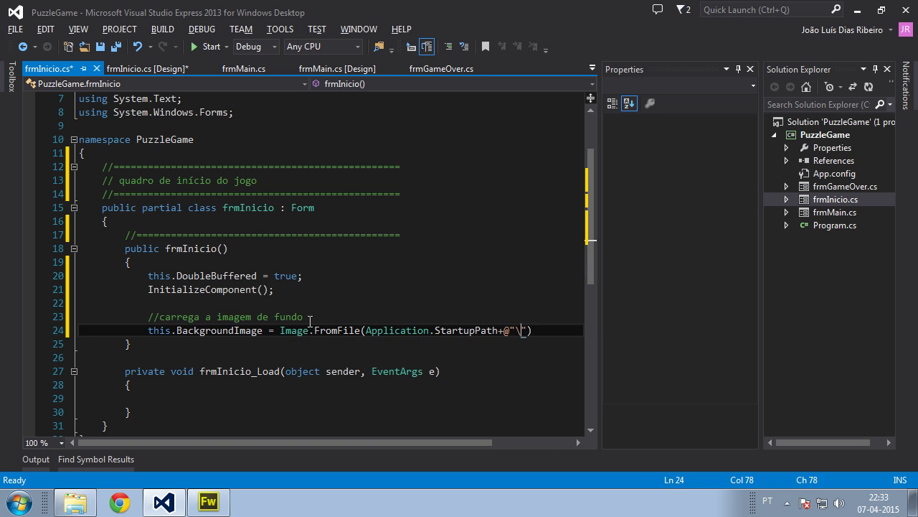
text(img_inicio)
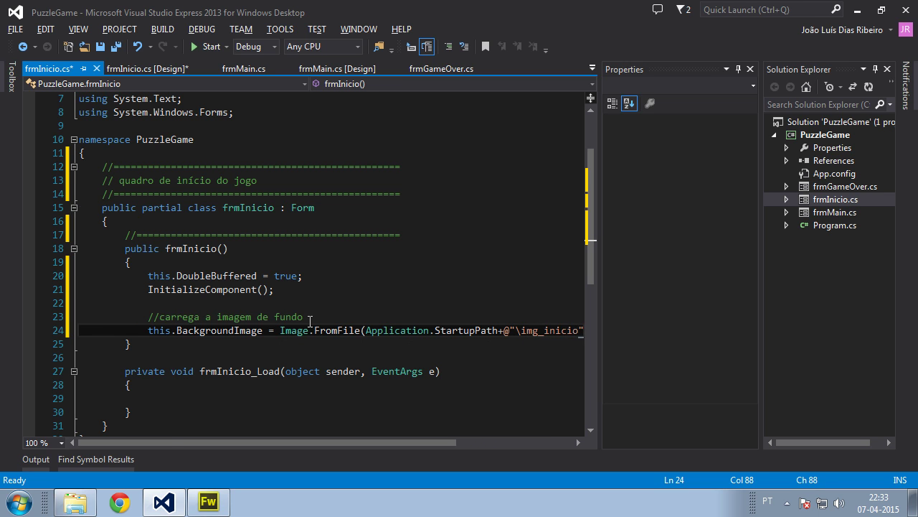
text(.jpg)
key(End)
text(;)
key(Up)
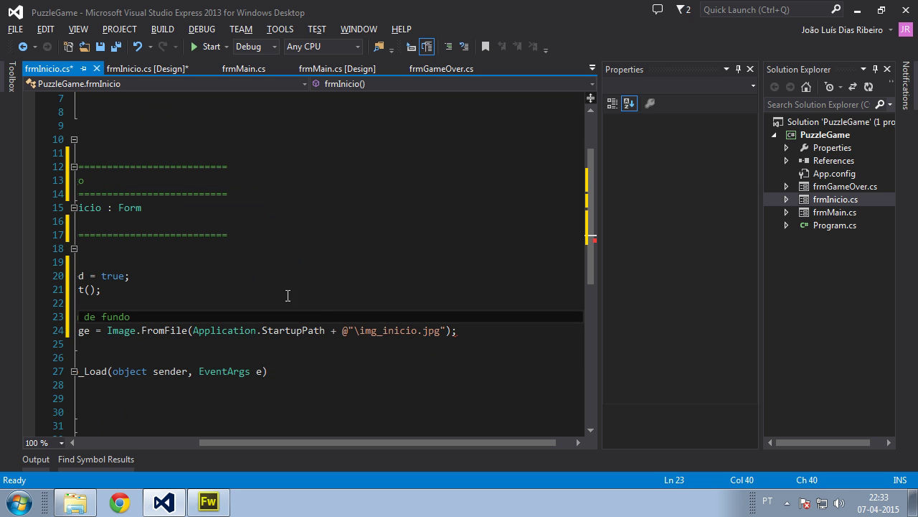
- Run the PuzzleGame project to check which form starts, and stop debugging
click(212, 48)
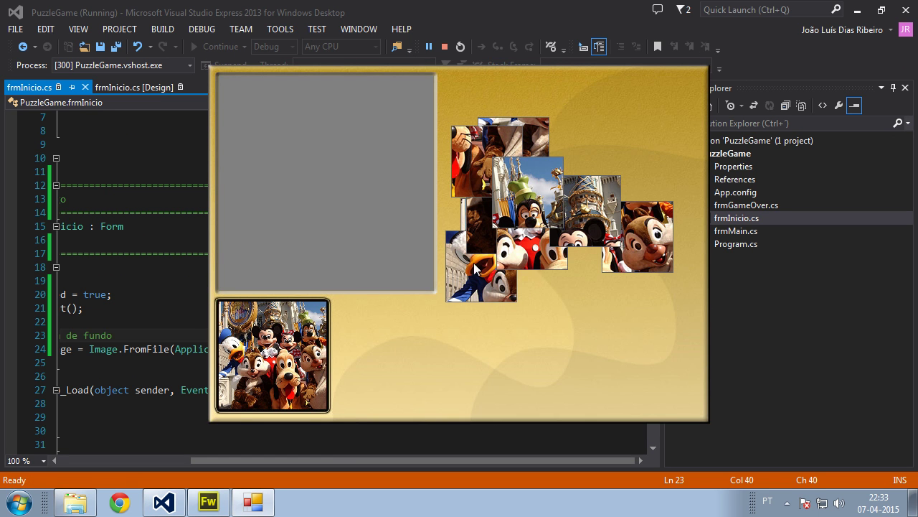
click(446, 50)
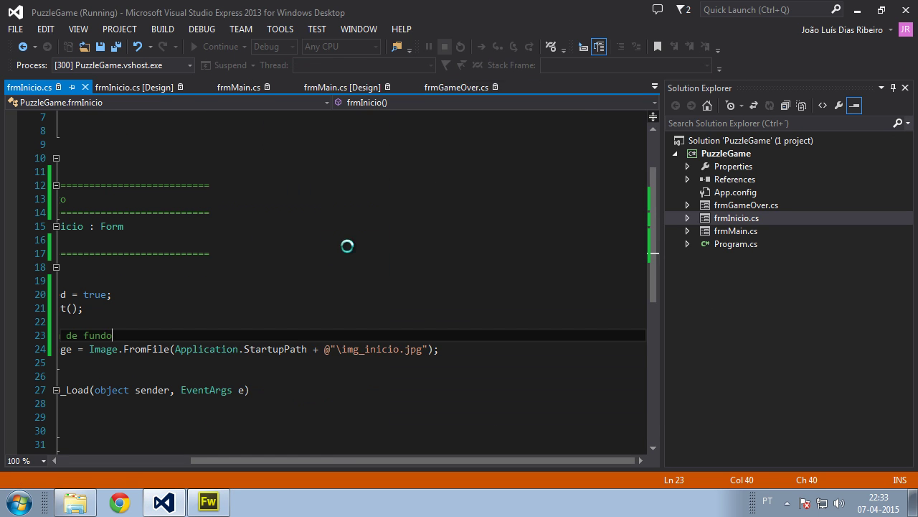
- Select the separator comment line above the frmInicio constructor
drag(345, 444, 223, 444)
click(230, 343)
double_click(219, 234)
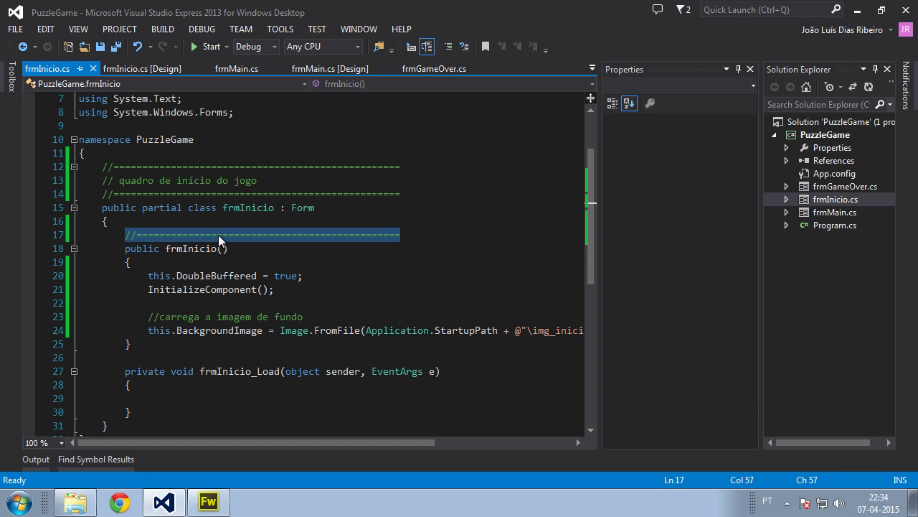